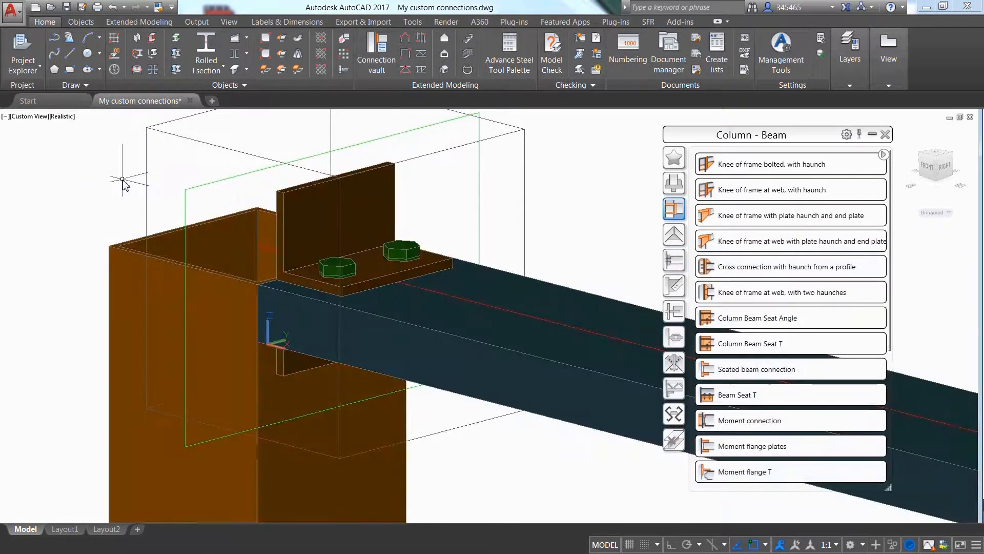
In the seated beam connection, turn off the upper angle and set the bottom angle size to L4X4X1/4.
click(885, 134)
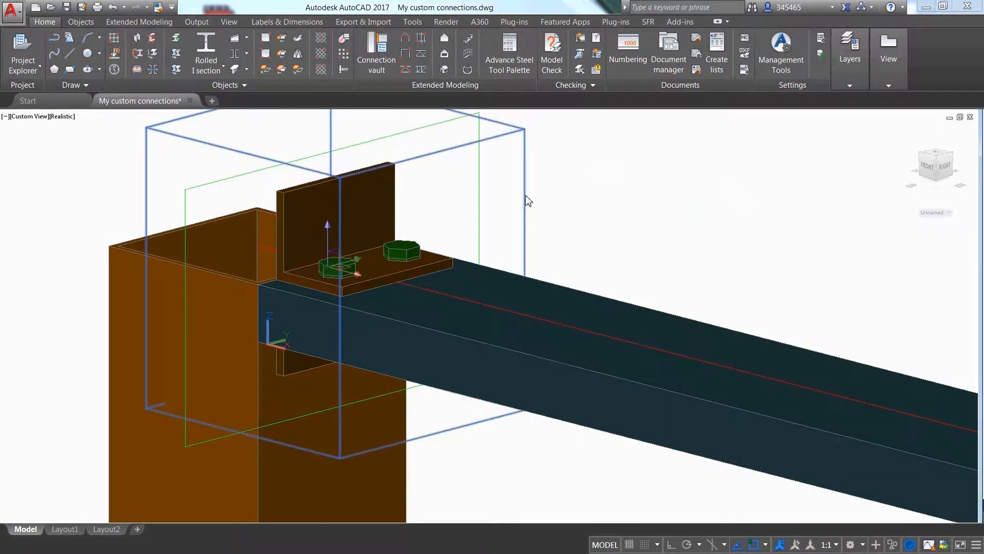
double_click(525, 195)
click(529, 293)
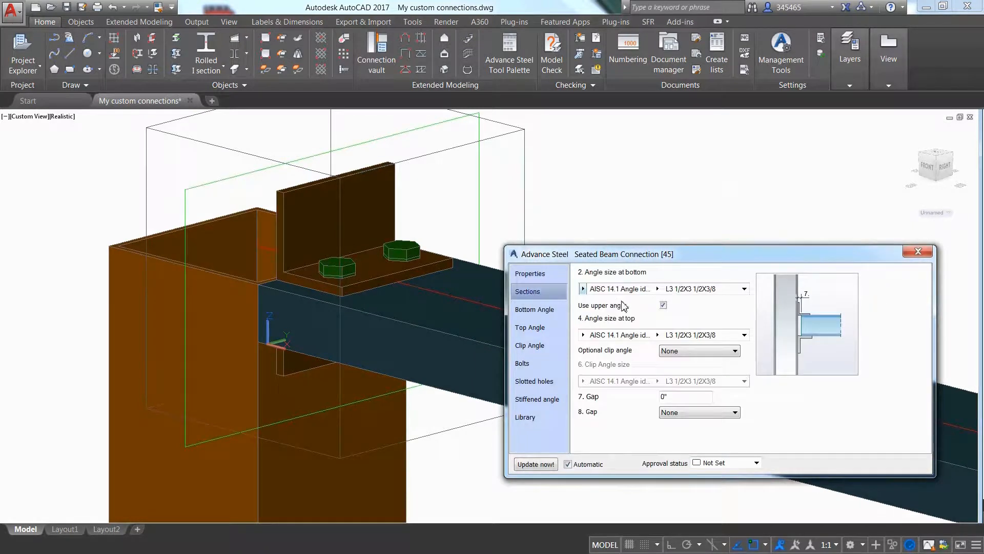
click(662, 305)
click(658, 288)
scroll(685, 415, down, 1)
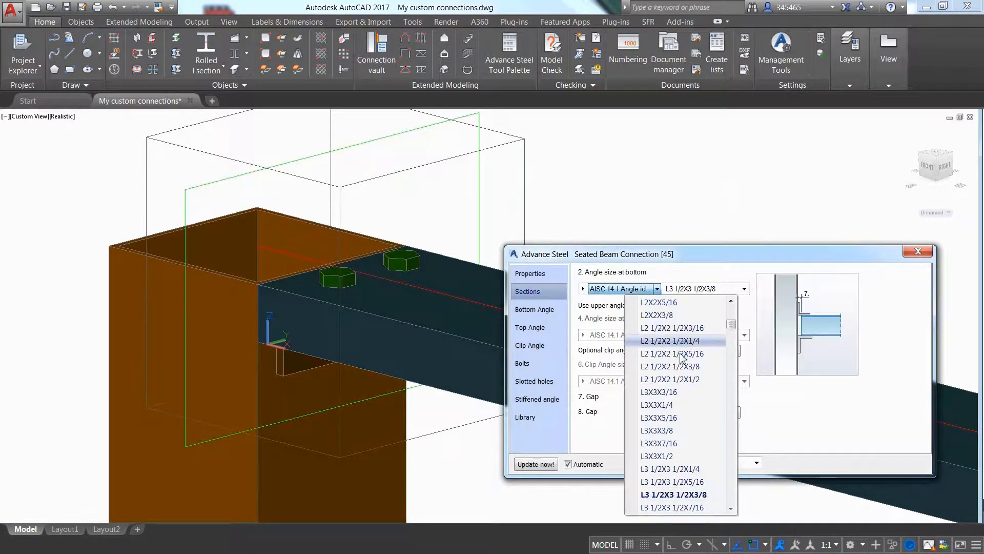
click(666, 443)
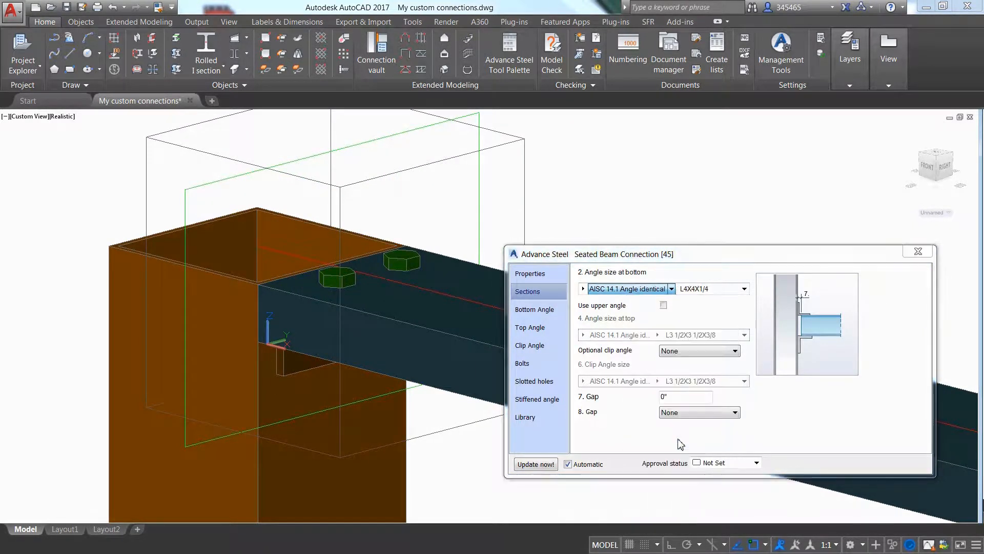
Set the connection's first gap (7) between beam and column to 1/2" and close its properties.
click(667, 398)
text(1/)
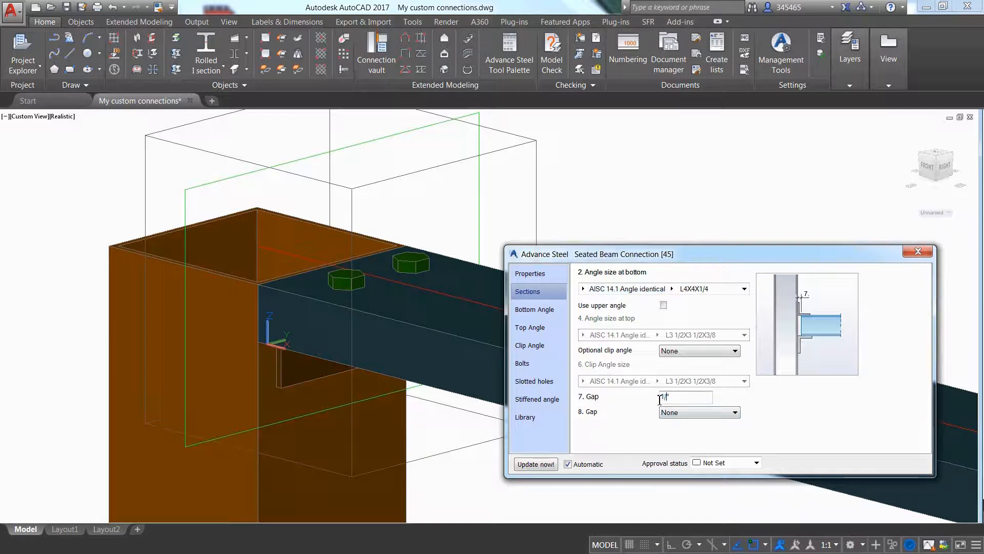
text(2)
key(Return)
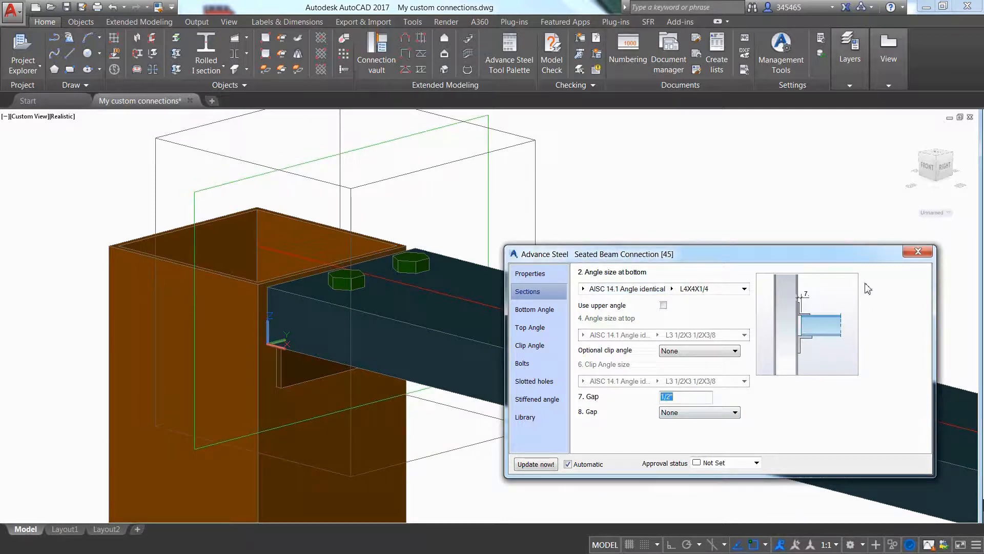
click(918, 251)
Erase the seated beam connection's joint box and switch the visual style to 2D Wireframe.
shift+middle_drag(385, 357, 506, 286)
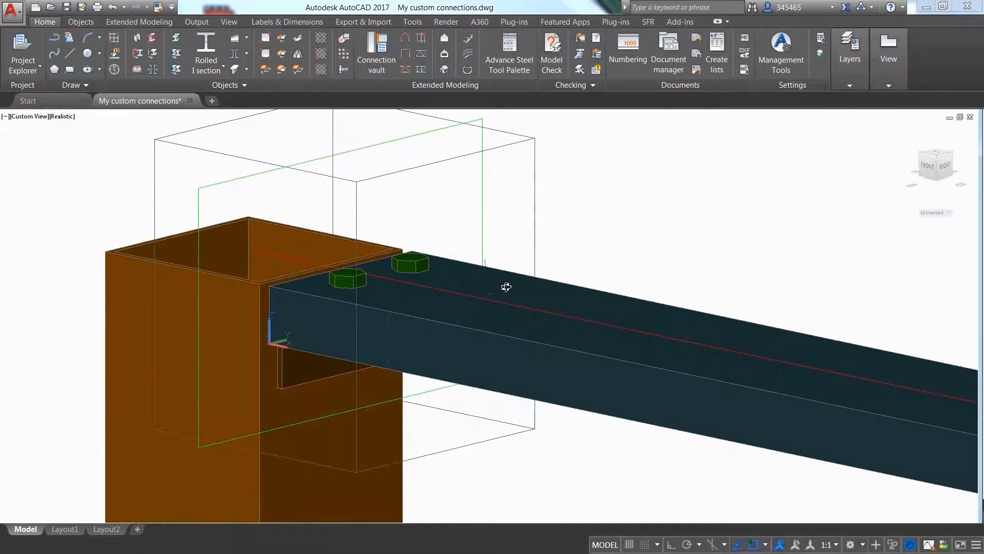
click(536, 243)
right_click(587, 222)
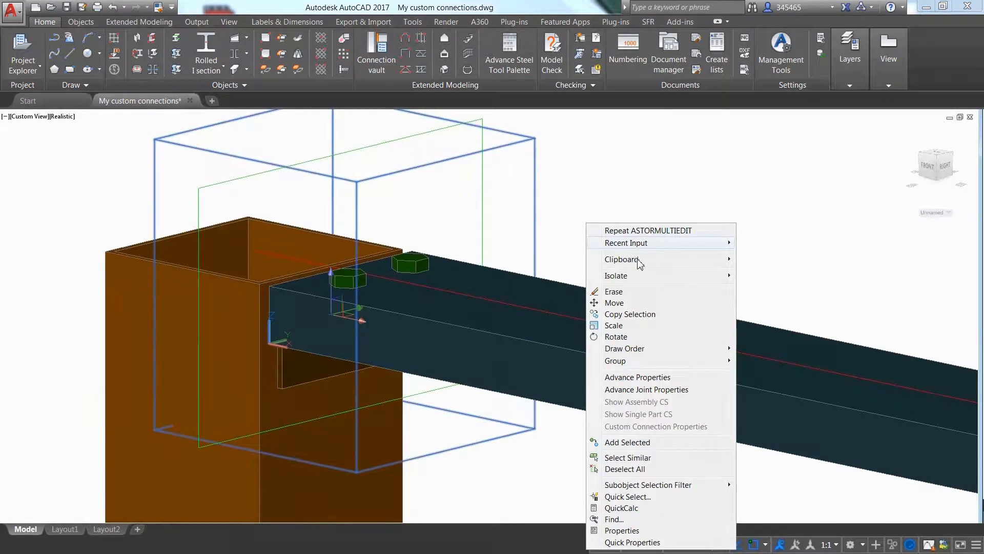
click(614, 291)
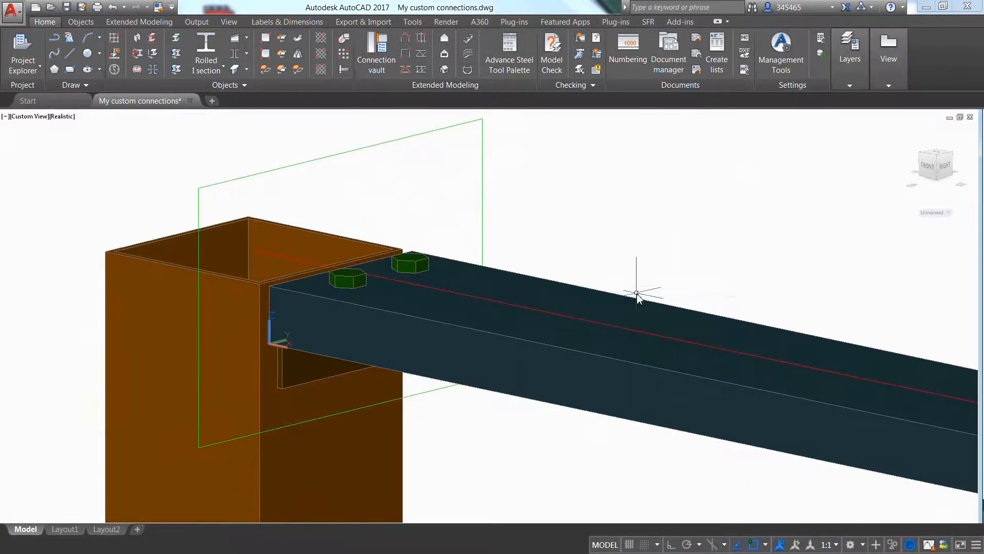
click(54, 117)
click(85, 146)
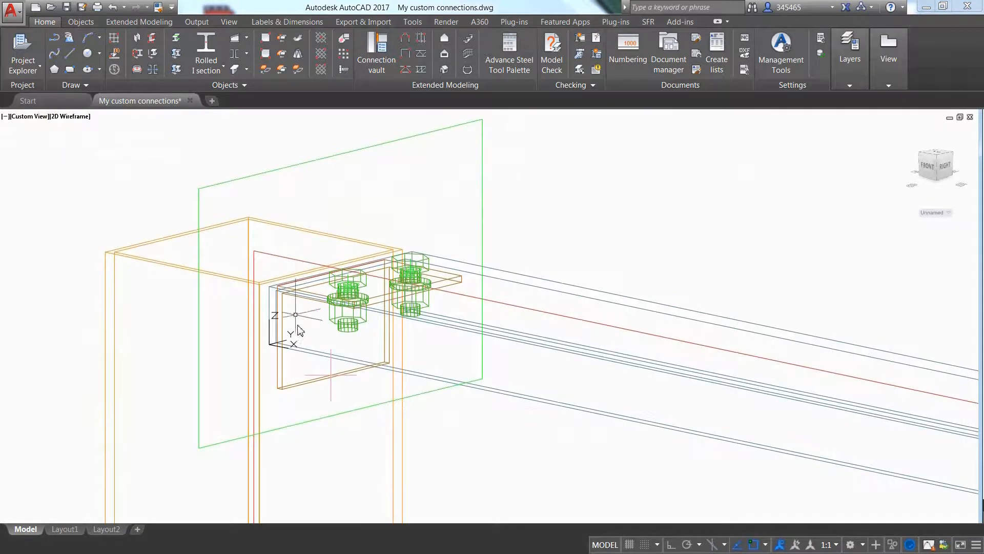
Set up a move of the seat angle, its bolts and weld from the angle's top corner to the beam end's lower corner.
click(311, 371)
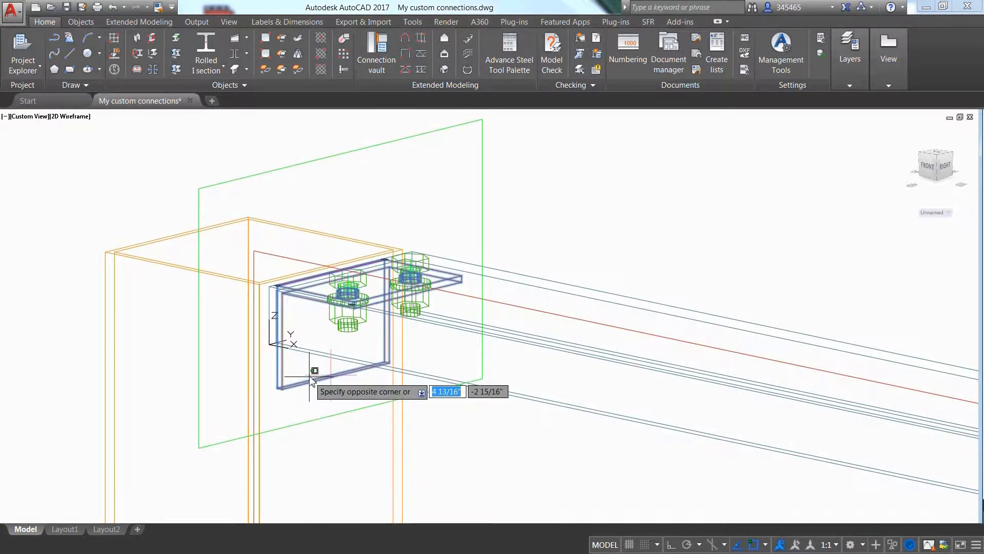
click(300, 378)
click(339, 320)
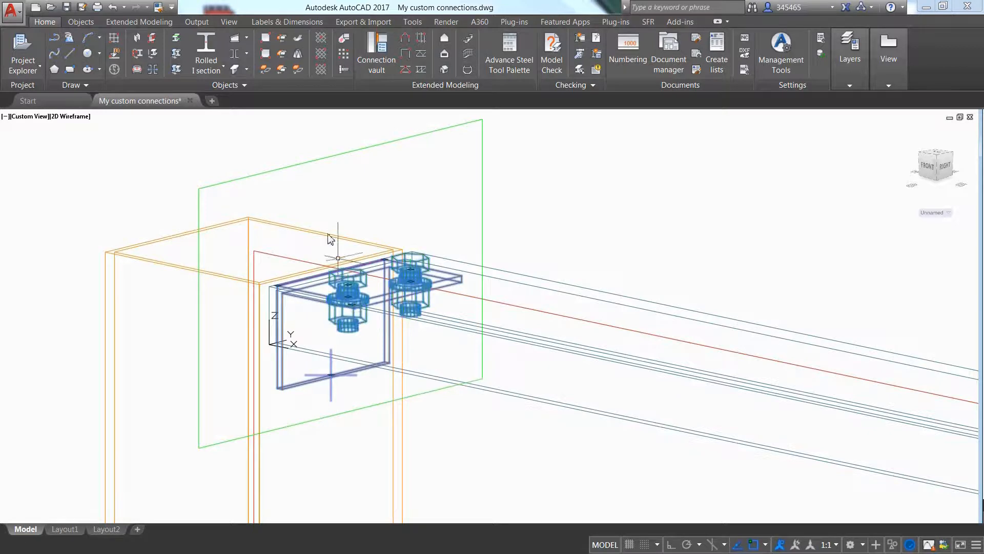
click(509, 56)
click(882, 165)
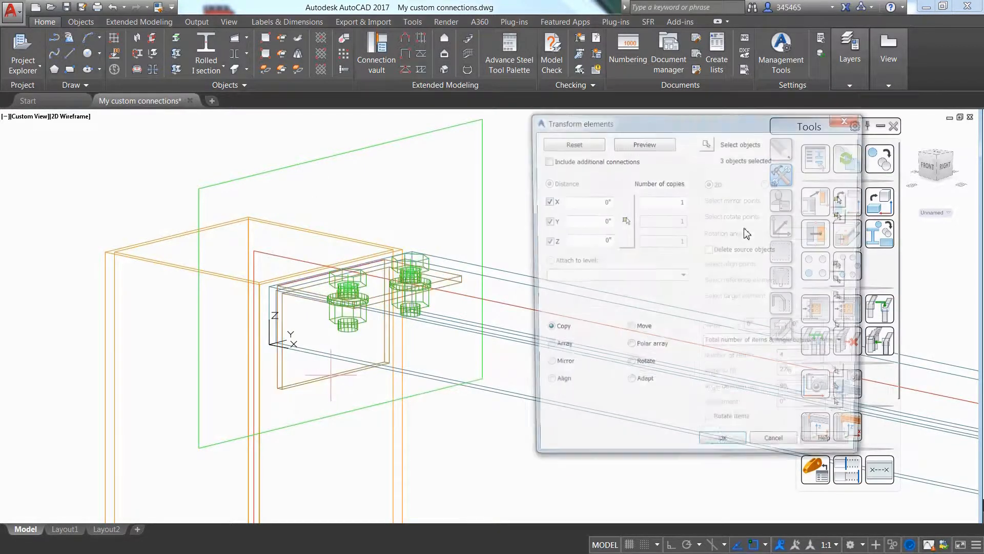
click(623, 221)
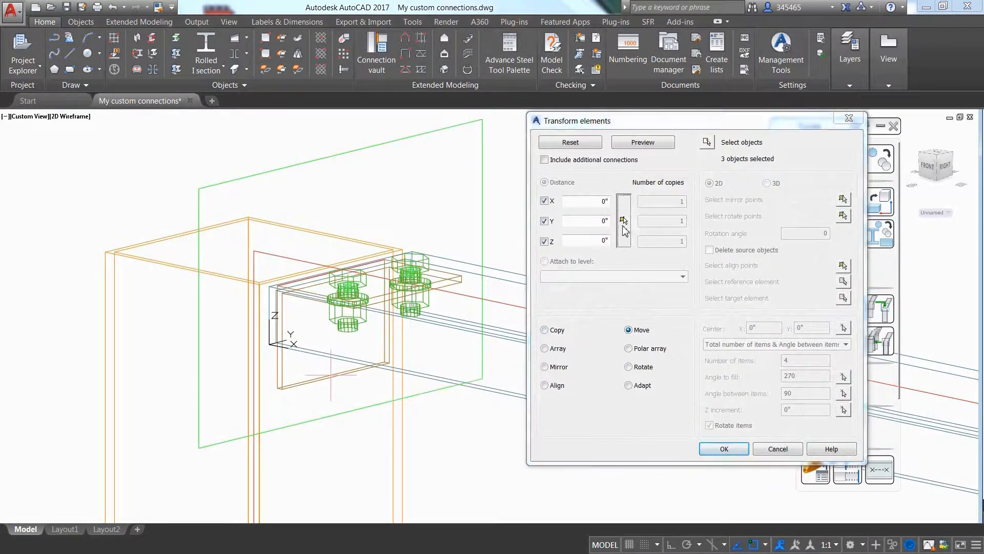
scroll(285, 297, up, 3)
click(293, 268)
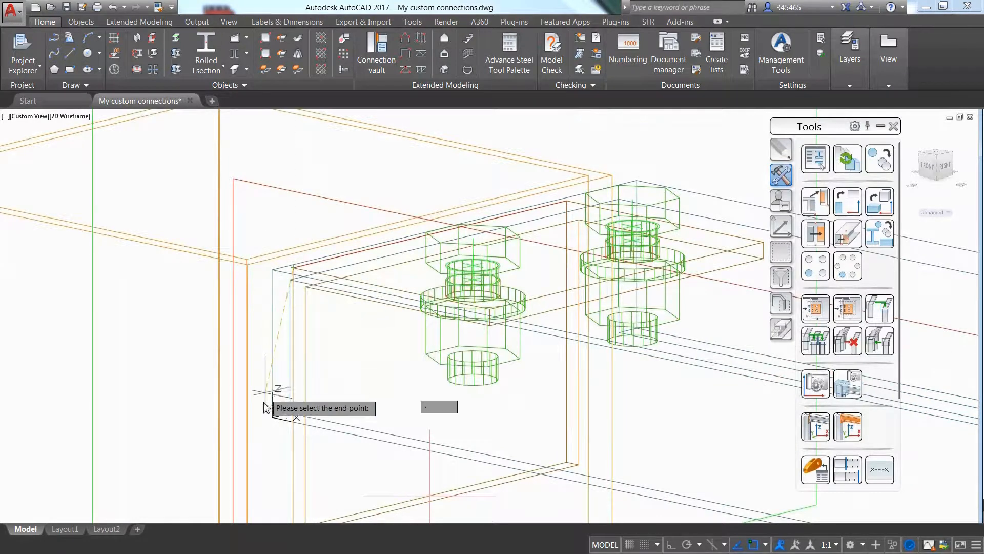
click(270, 402)
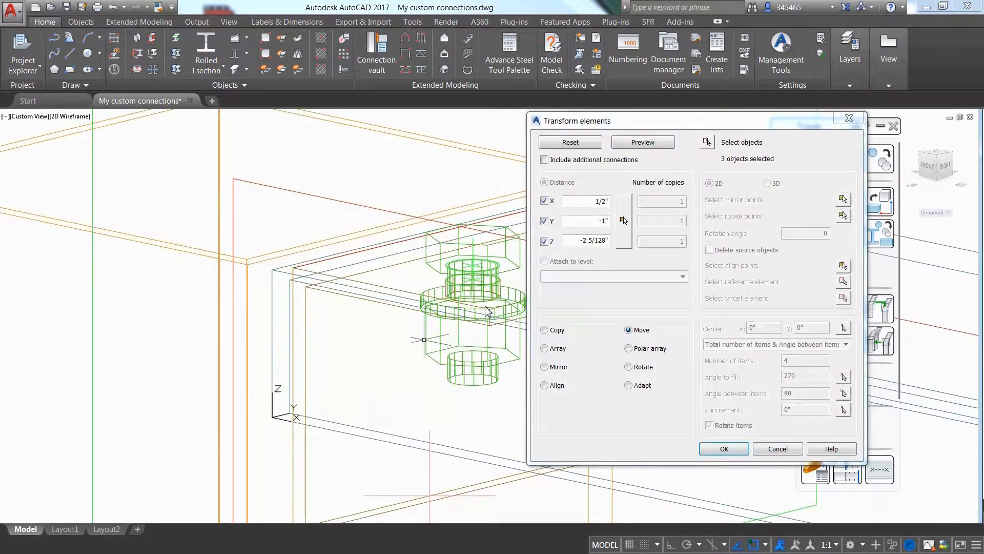
Exclude the X and Y distances so the parts move only along Z, preview the move and apply it.
click(545, 201)
click(545, 221)
click(643, 142)
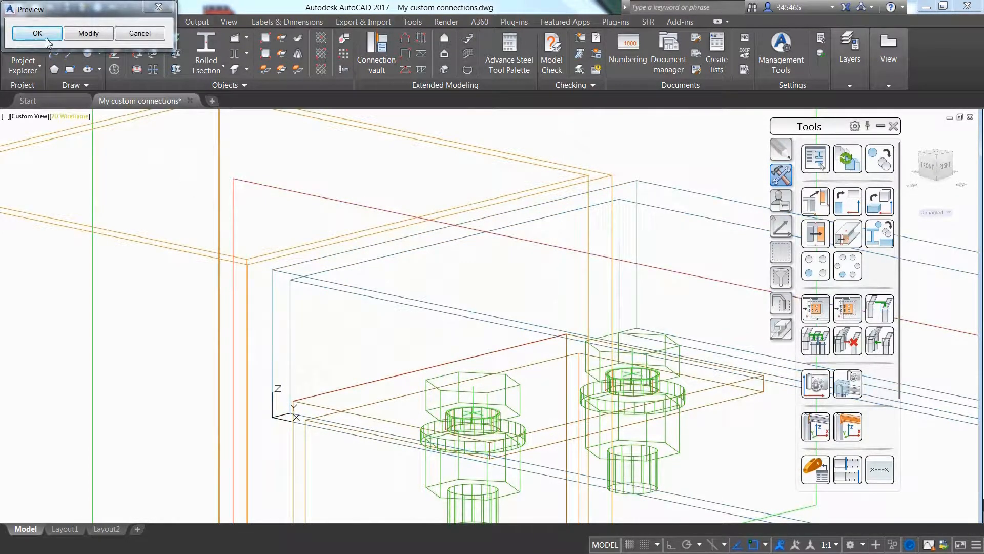
click(45, 36)
Move the seat angle, bolts and weld another -1/4" along Z only, making room beneath the beam.
scroll(323, 250, down, 5)
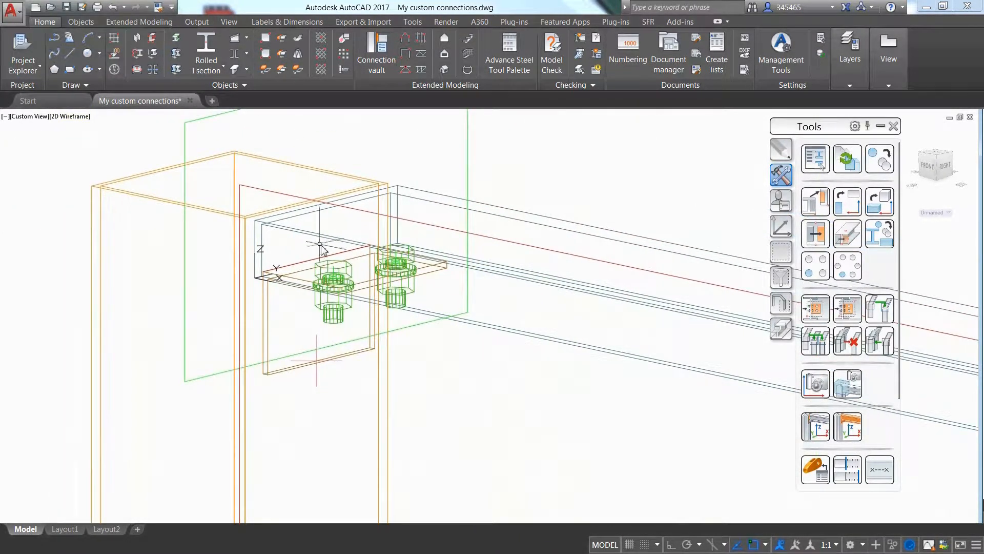
click(332, 311)
click(265, 317)
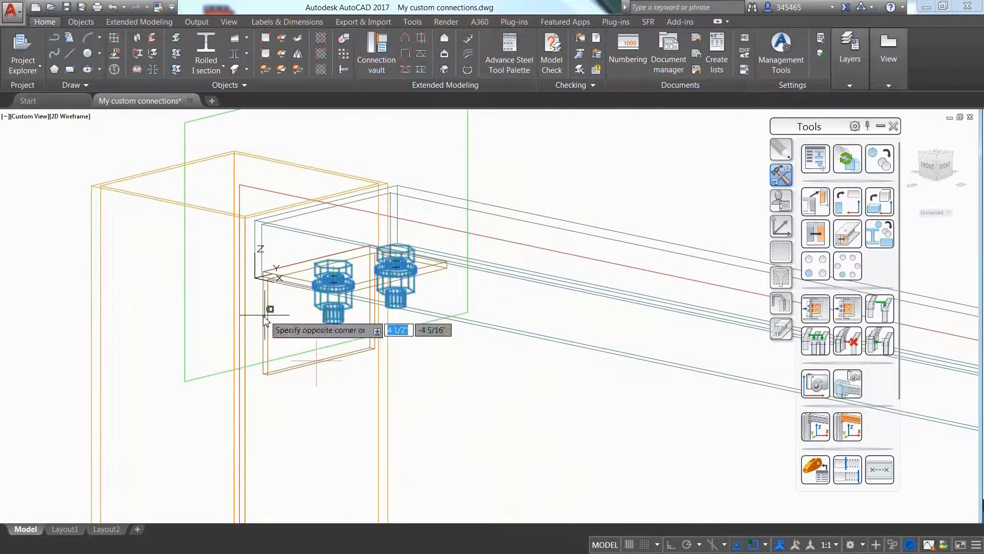
click(267, 313)
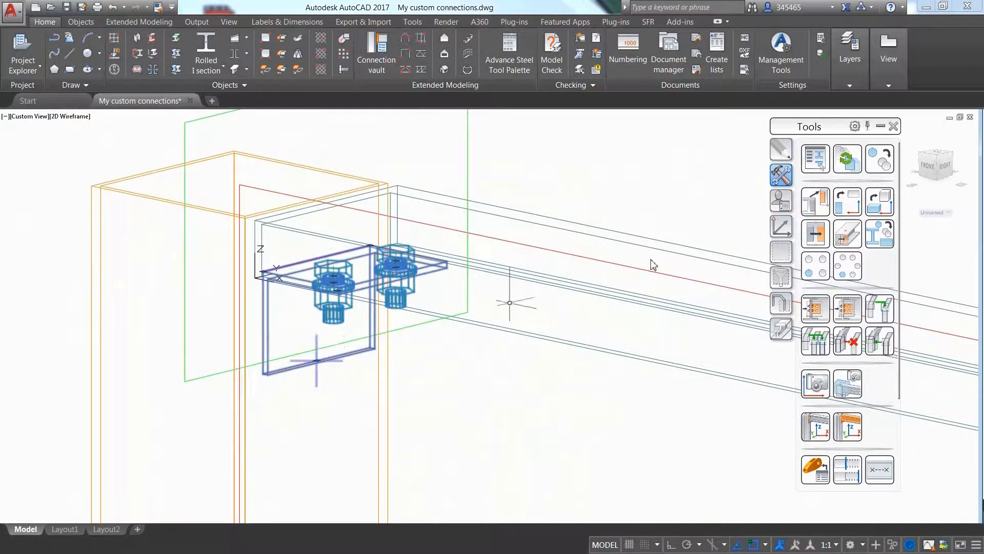
click(880, 158)
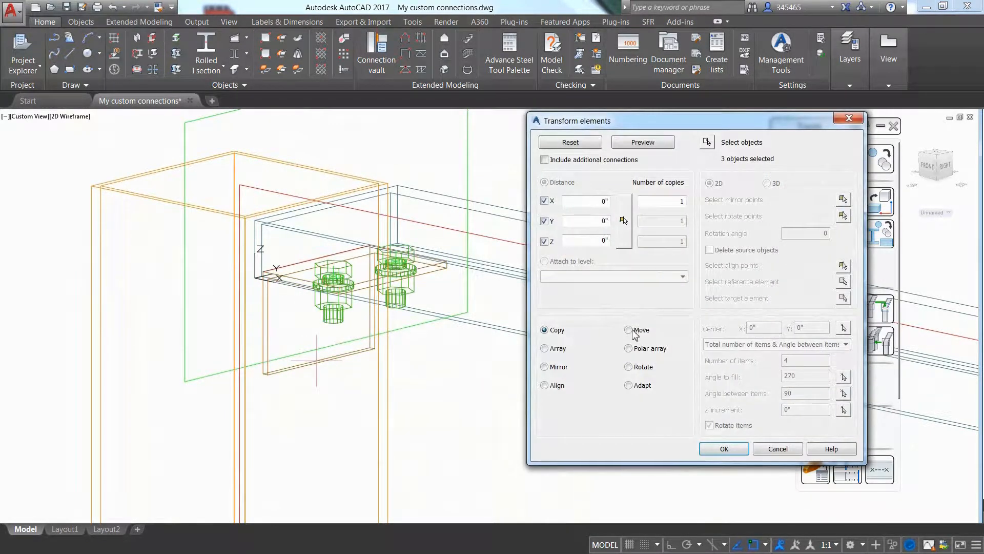
click(629, 329)
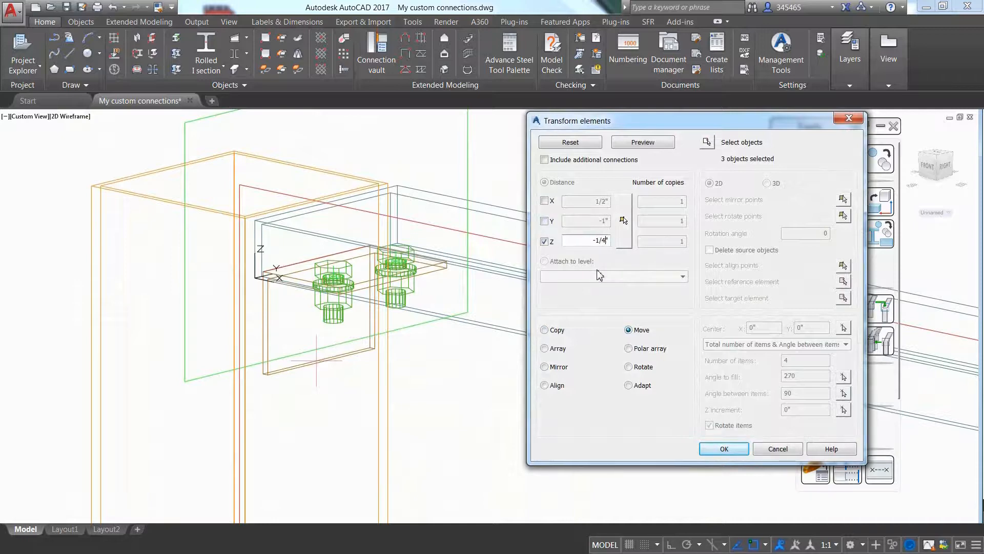
click(725, 449)
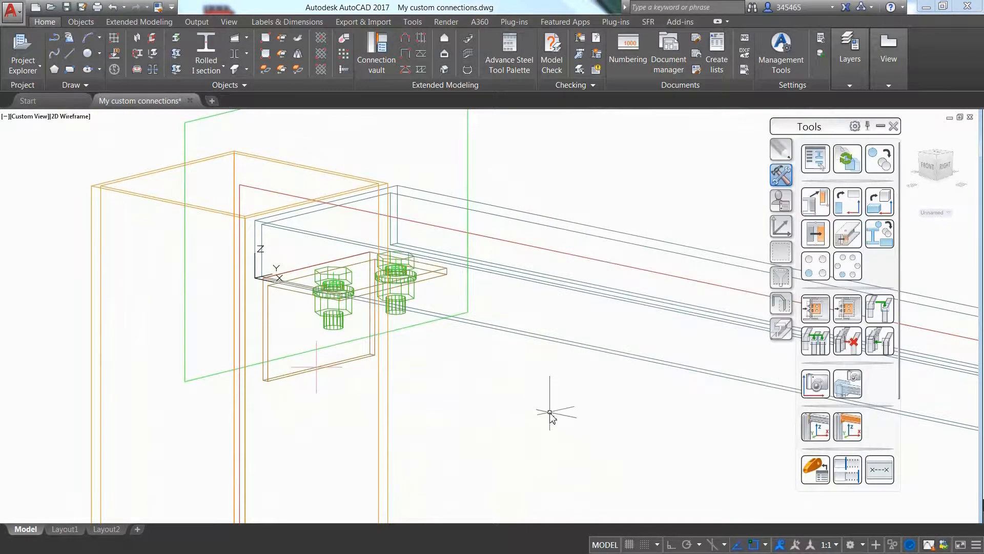
Create a rectangular plate diagonally from the beam end's lower corner to the seat angle's far outer corner.
click(267, 38)
scroll(303, 231, up, 6)
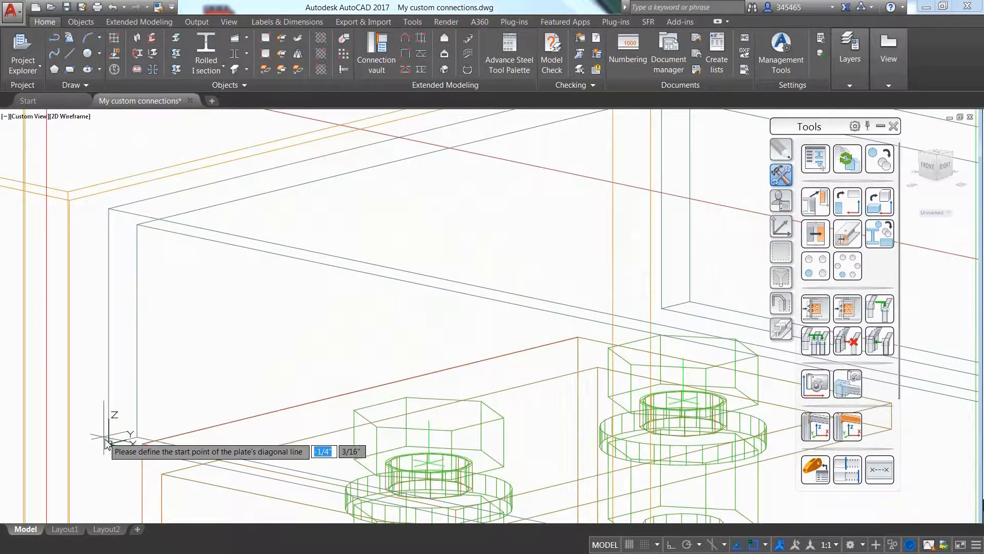
click(108, 444)
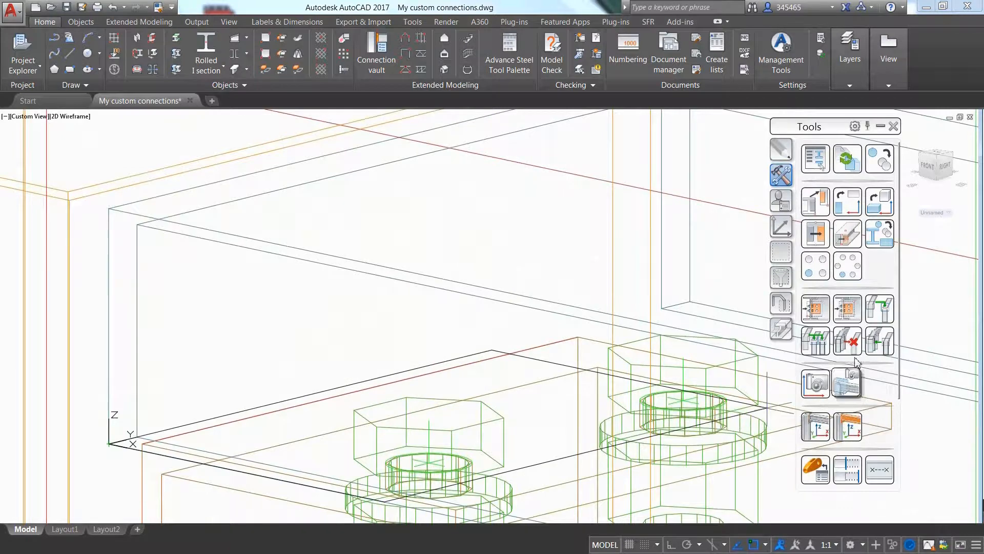
click(882, 407)
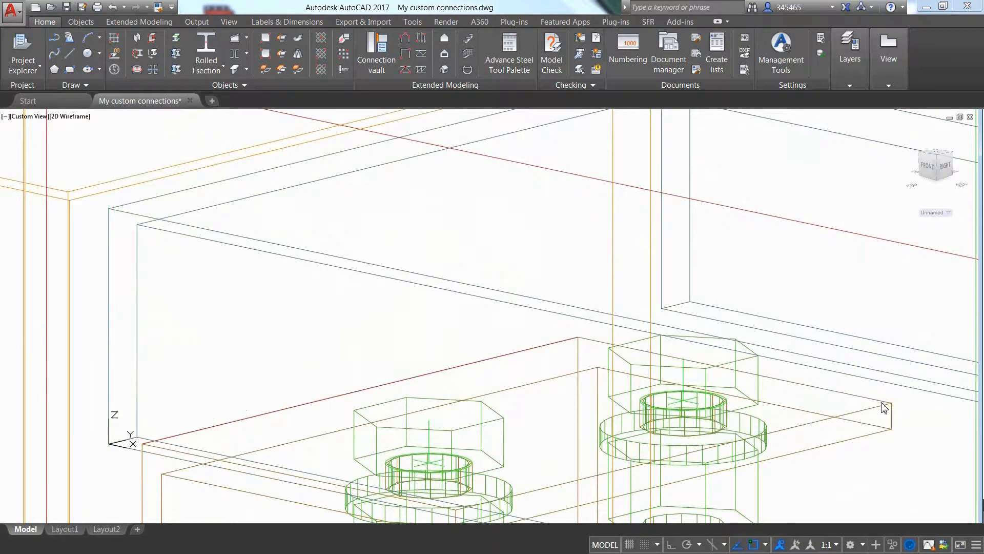
Change the new plate's justification so it lies below the beam's underside, filling the space above the seat angle.
drag(713, 243, 472, 129)
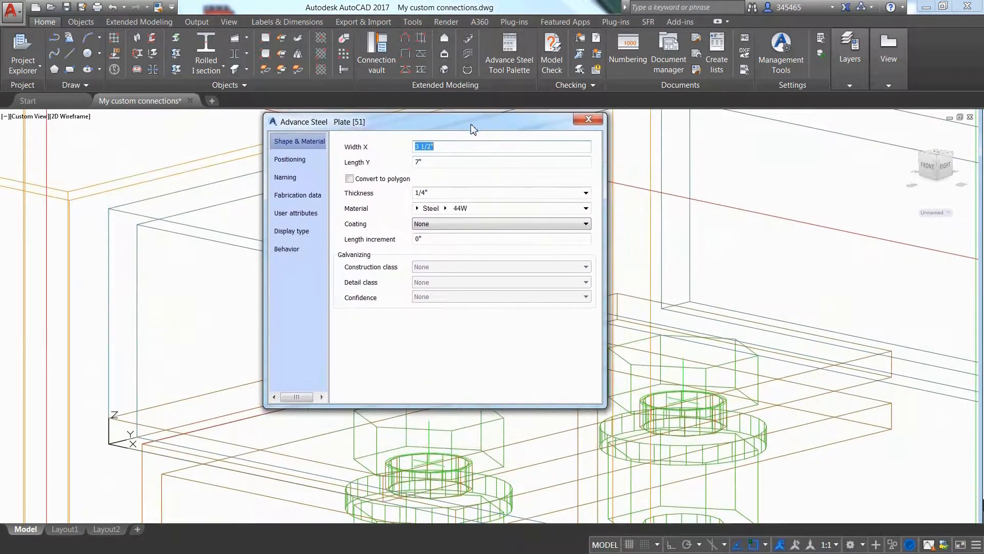
click(306, 157)
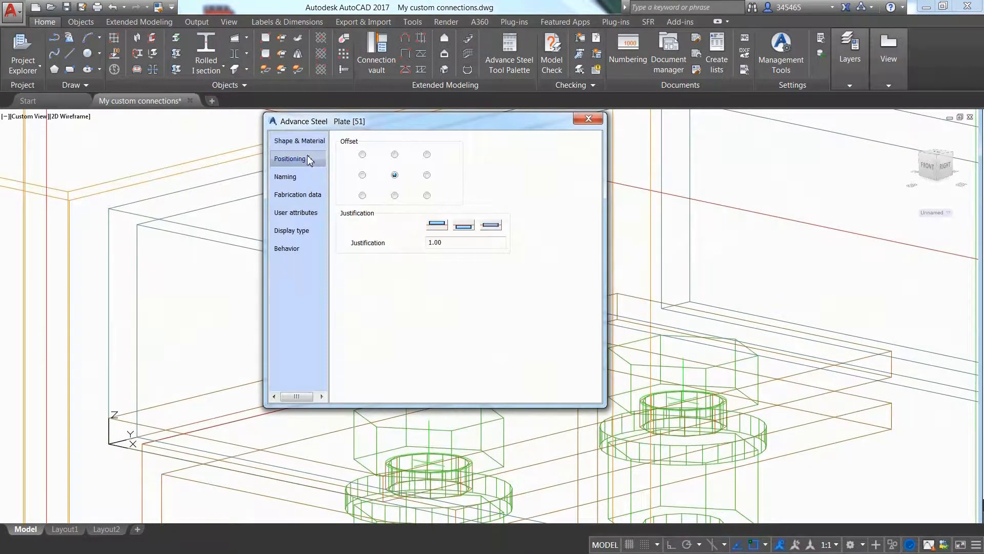
click(588, 119)
Stretch the plate's far edge 1" perpendicular to the beam's far lower edge.
click(758, 349)
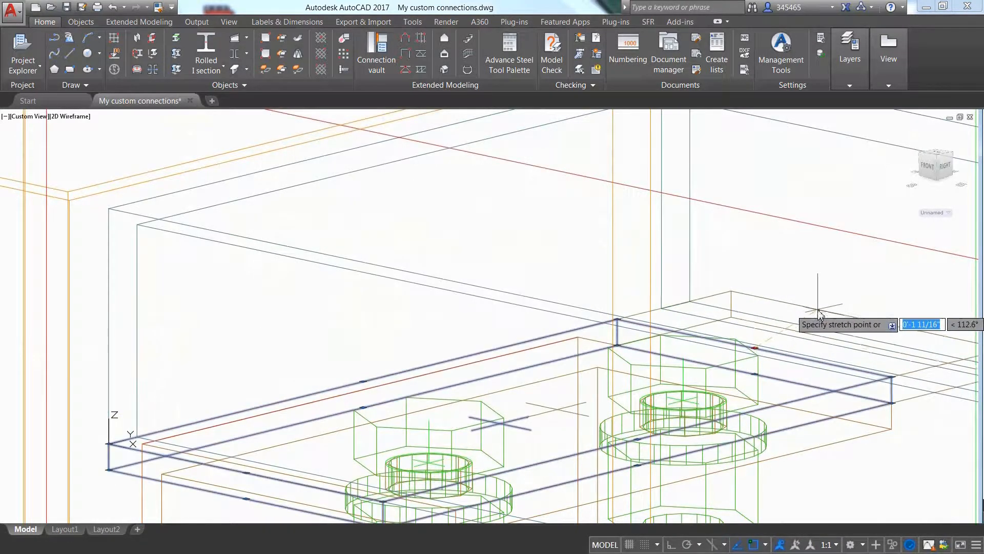
shift+right_click(817, 309)
click(860, 193)
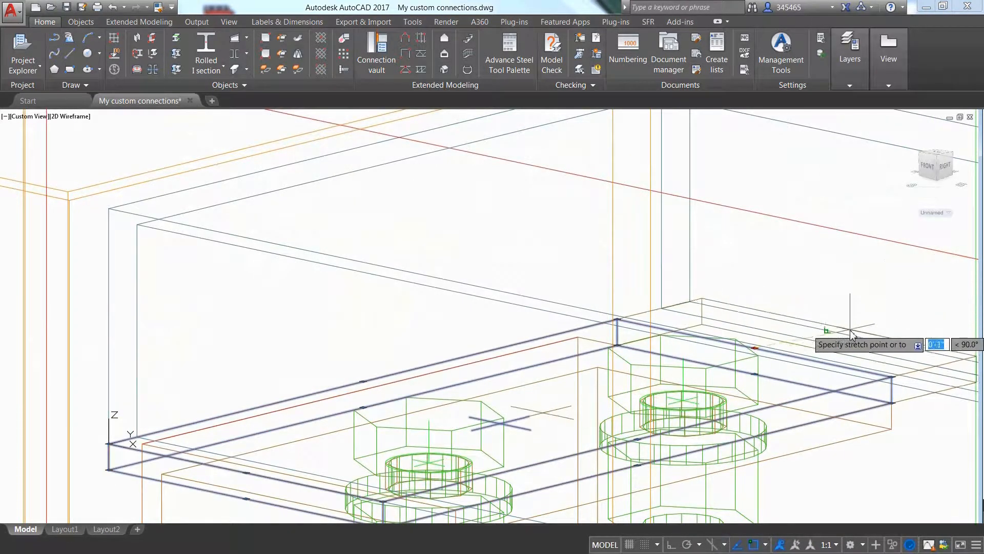
click(849, 333)
scroll(543, 289, down, 4)
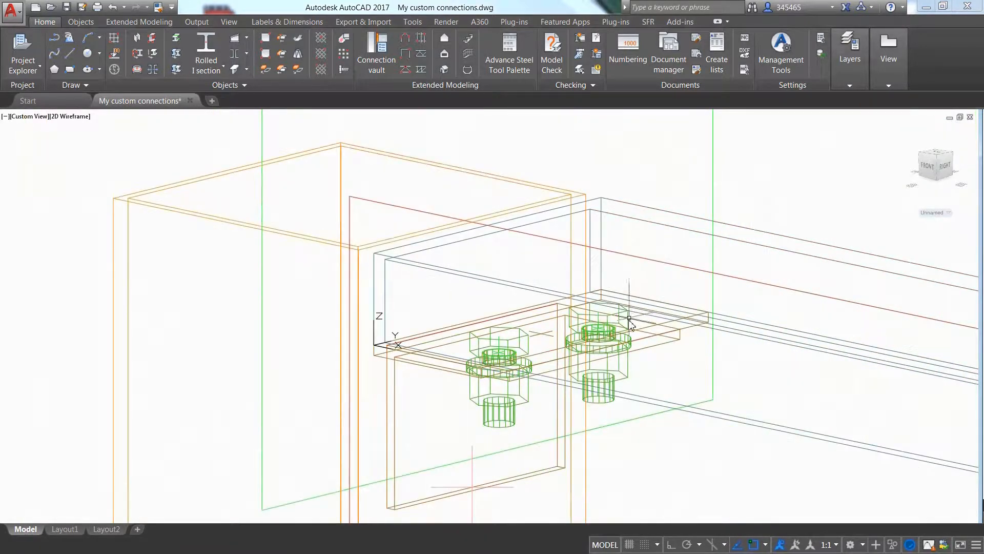
Add the new plate to the objects connected by the two seat bolts.
click(625, 331)
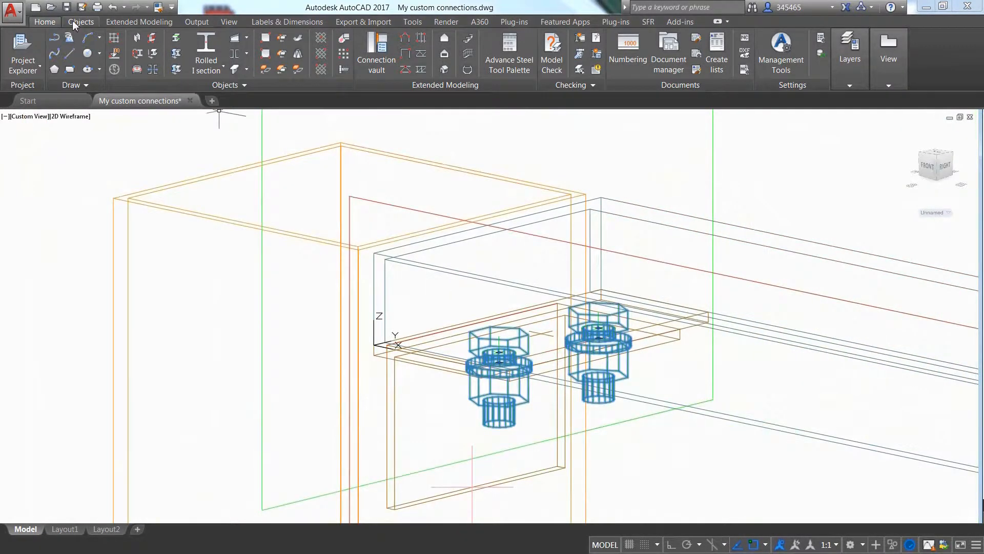
click(79, 21)
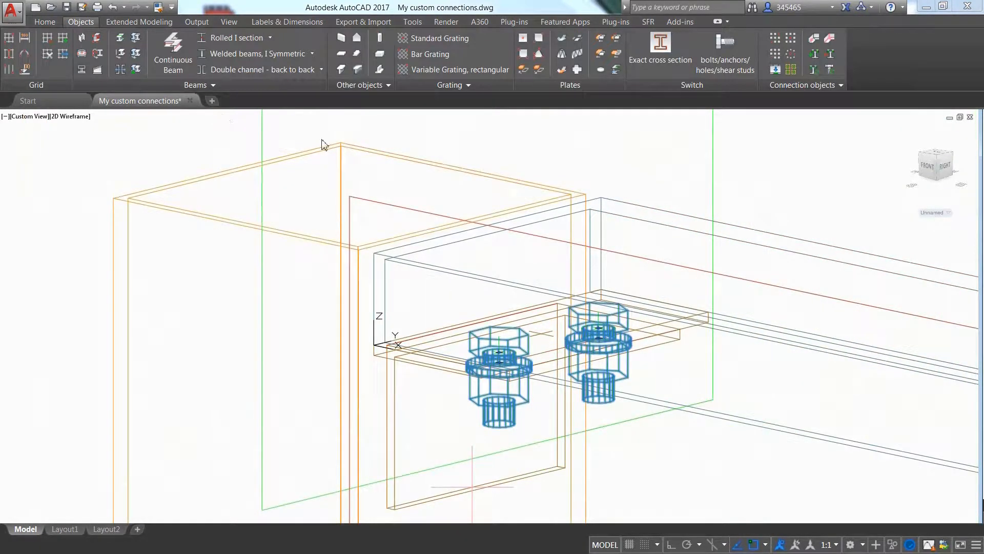
click(816, 57)
click(689, 327)
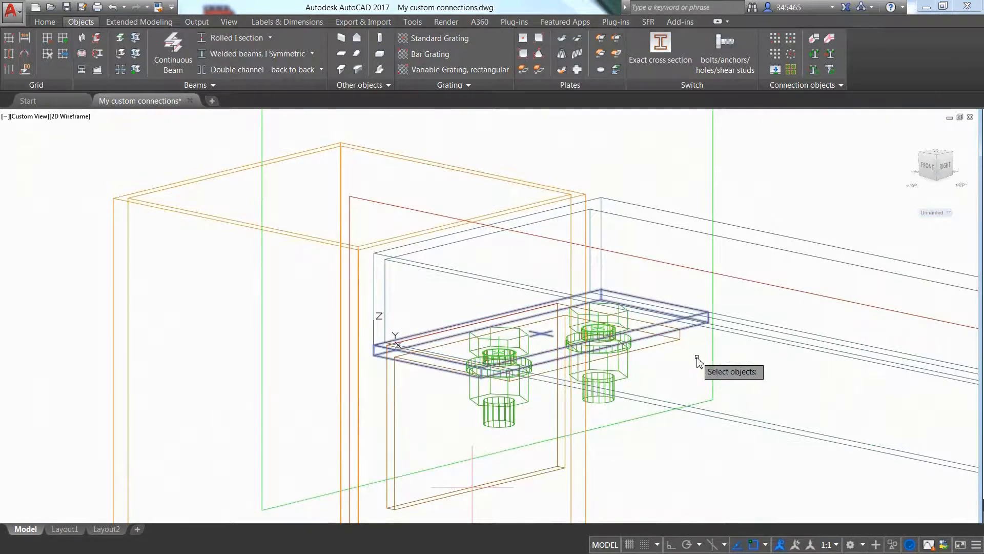
key(Return)
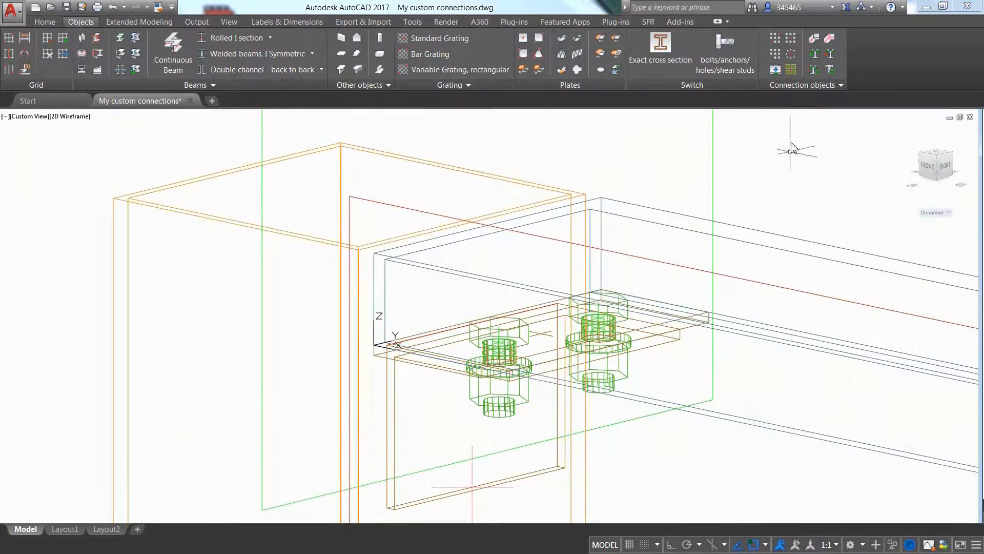
Weld the beam and the new plate together with a 1/4" fillet weld point at the plate's near corner on the beam end.
click(813, 41)
click(385, 320)
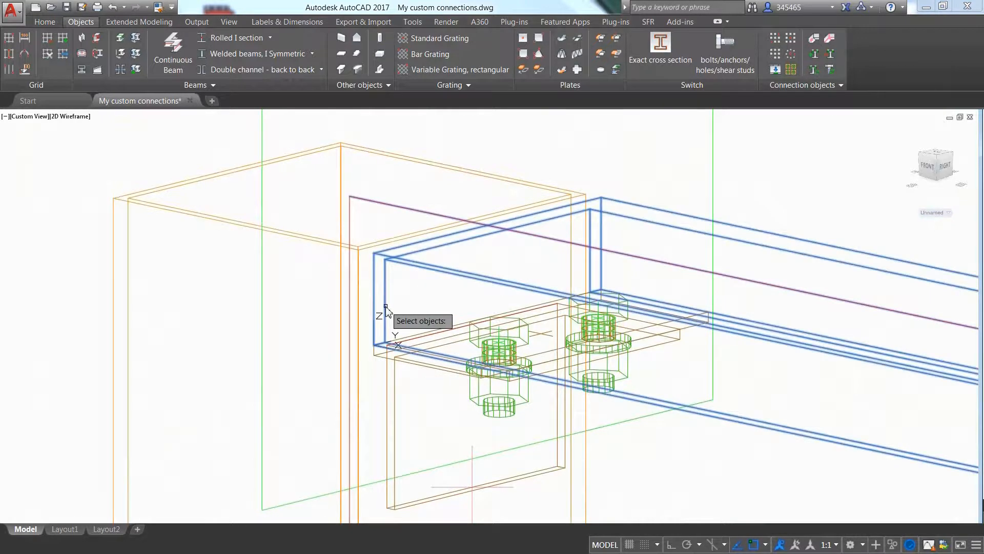
click(381, 383)
key(Return)
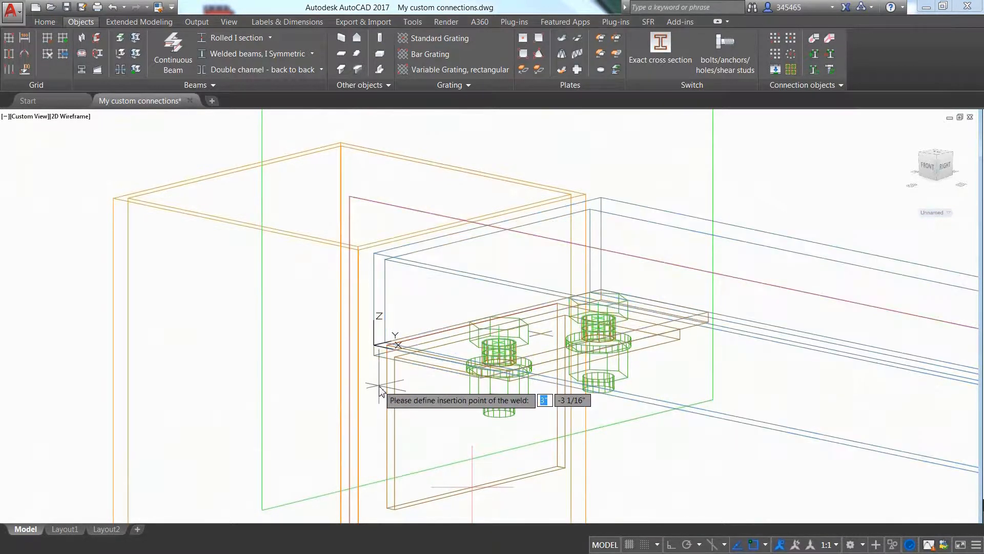
click(374, 352)
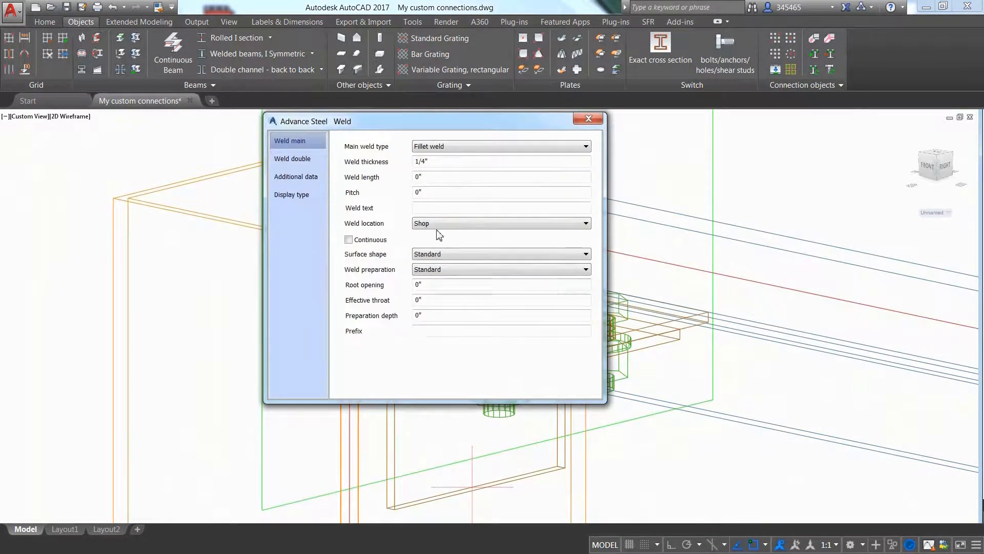
click(585, 121)
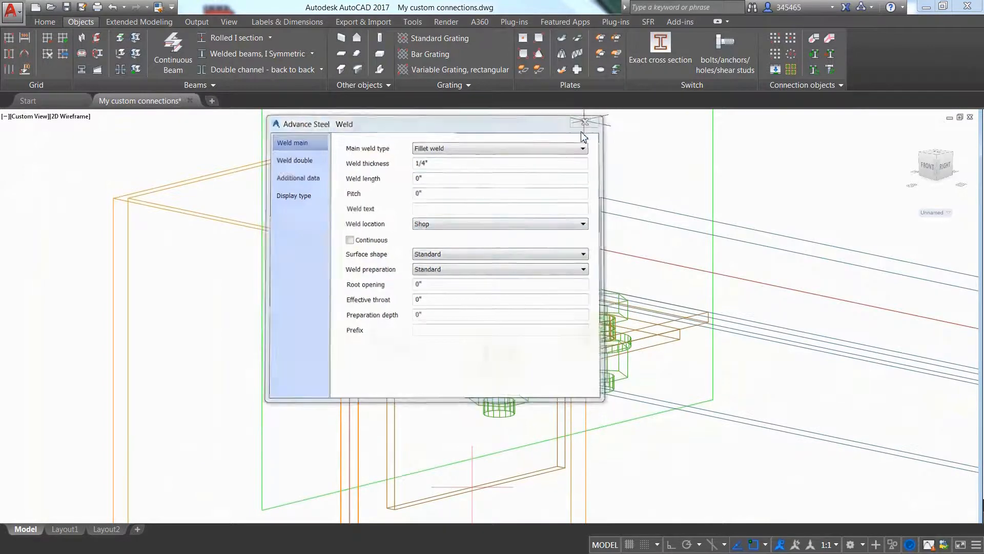
Isolate the objects connected to the column to check the joint, and show all model objects again.
click(45, 22)
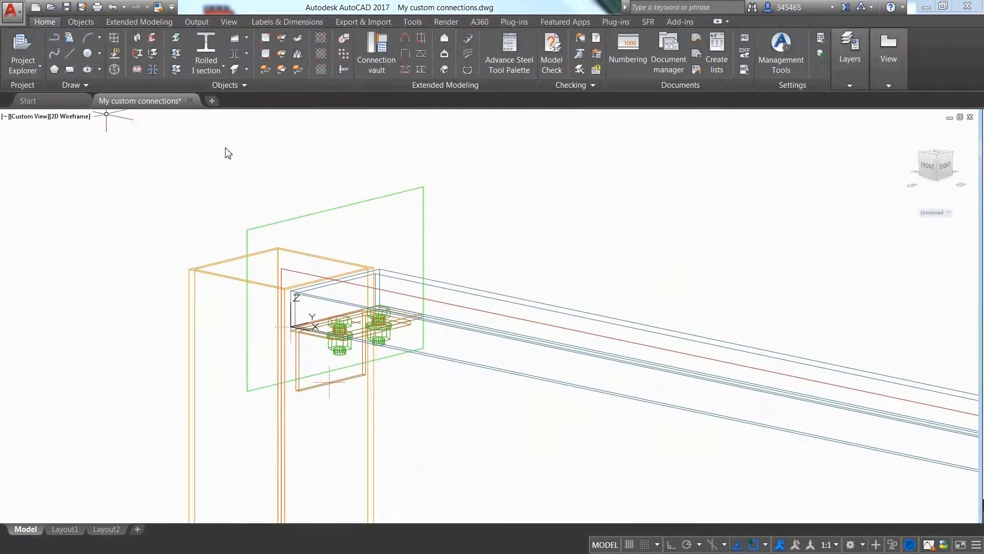
click(515, 70)
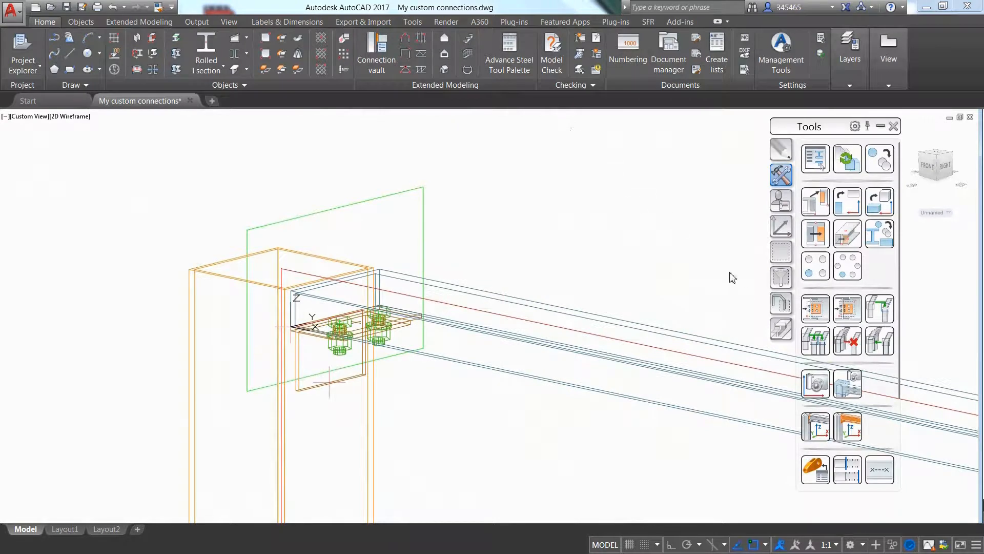
click(779, 304)
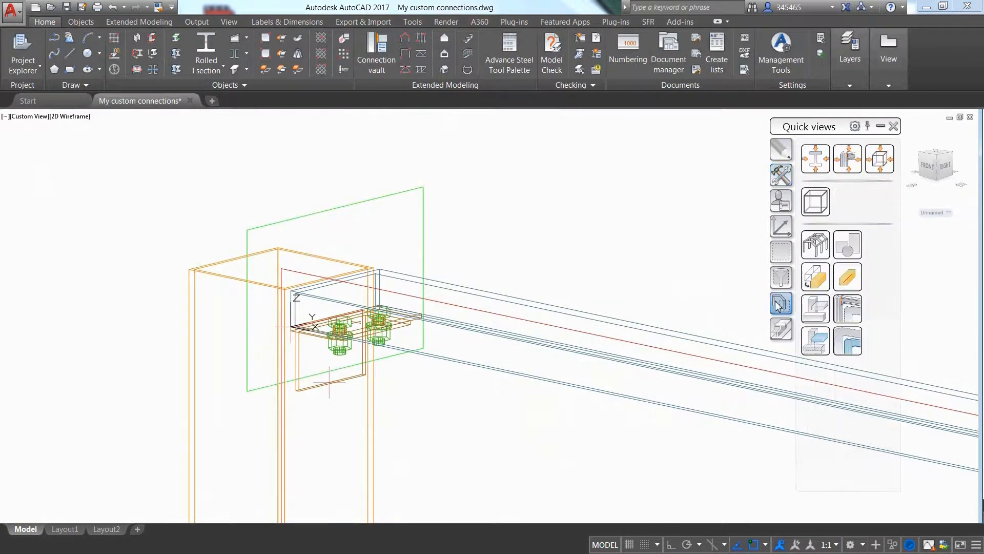
click(846, 341)
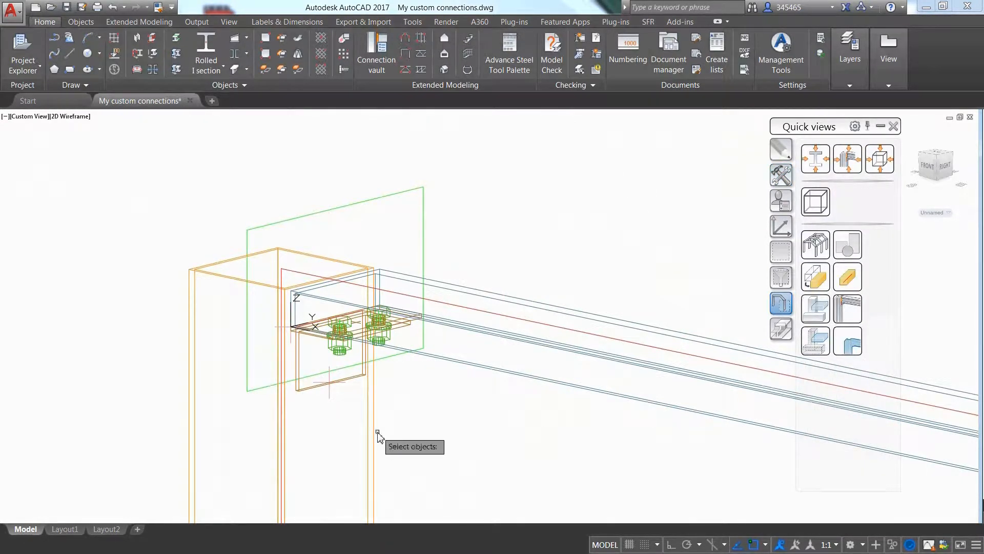
click(375, 433)
key(Return)
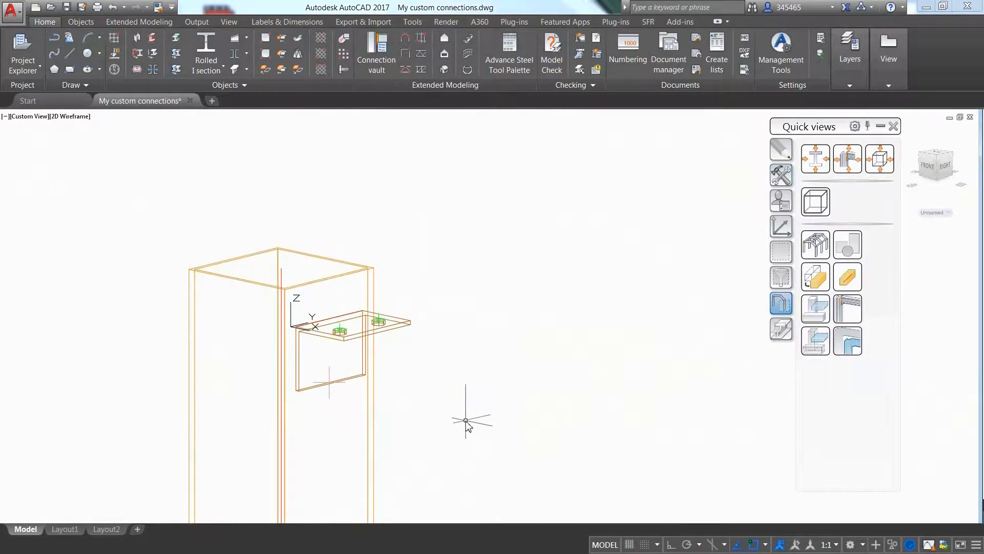
click(815, 246)
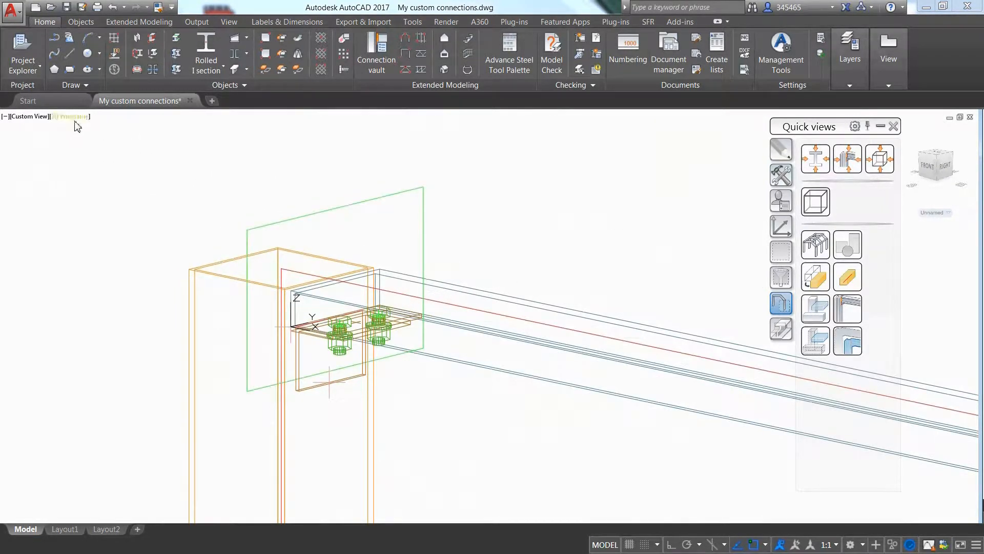
Inspect the joint in the Realistic visual style from another angle and return to 2D Wireframe.
click(72, 116)
click(108, 182)
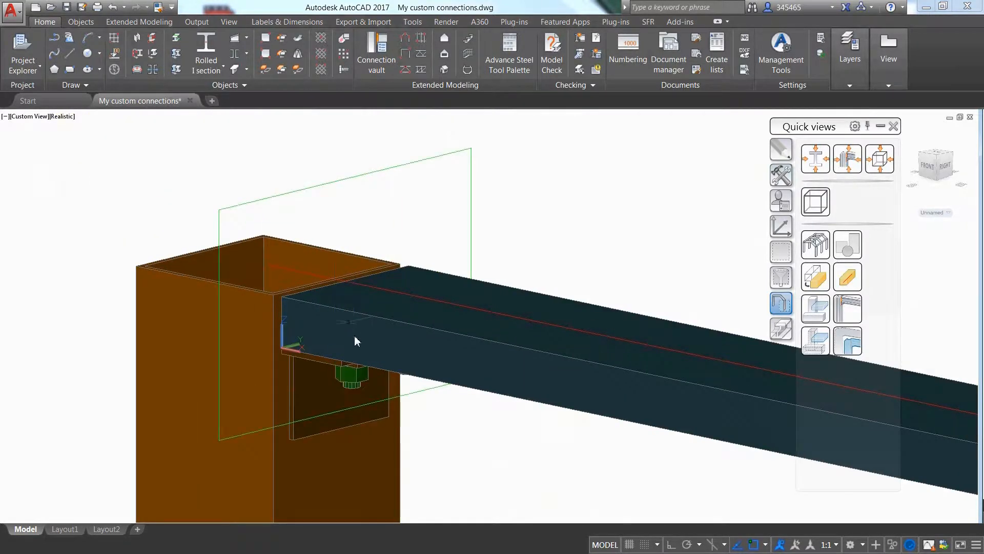
shift+middle_drag(355, 336, 485, 266)
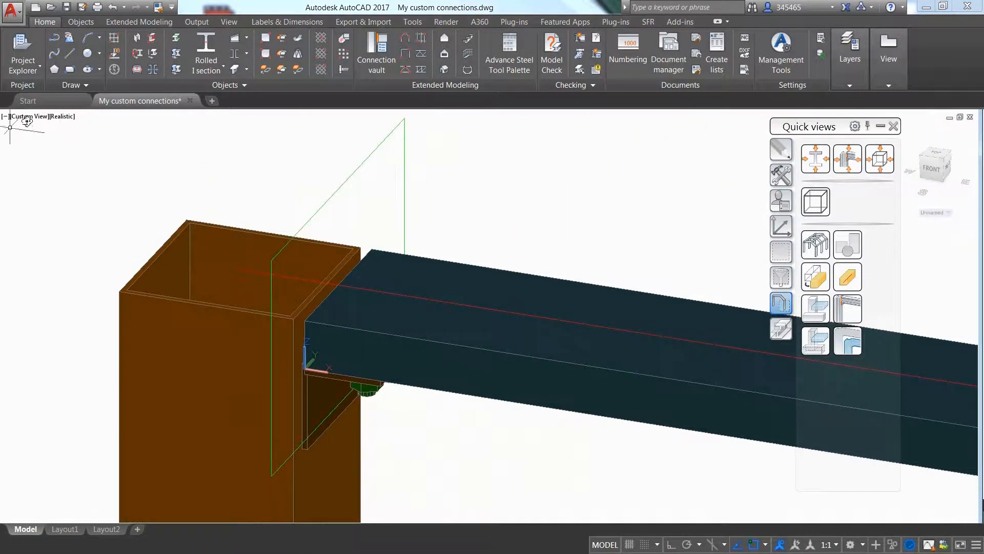
click(62, 116)
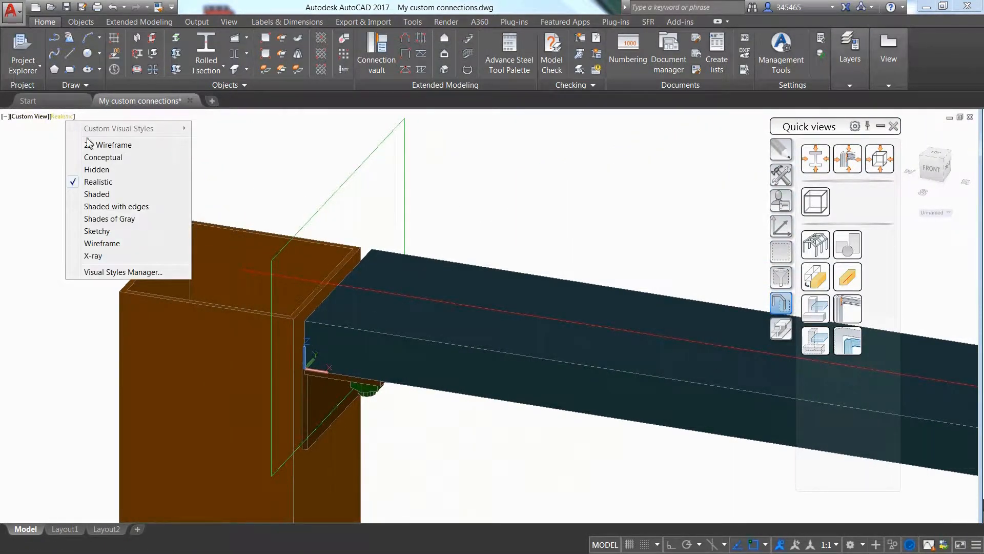
click(93, 142)
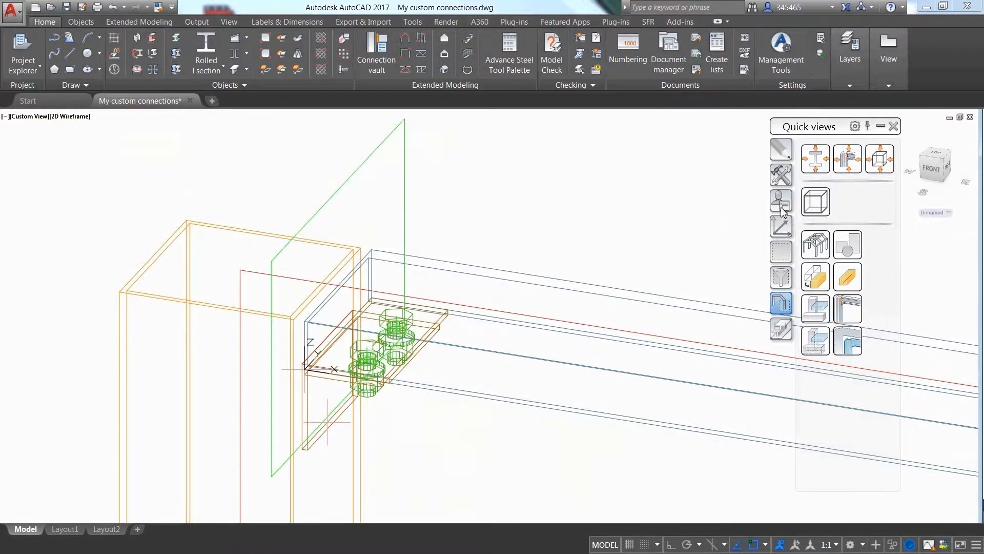
Start a custom connection template named "My top connection" with the 2 beams method, using the column as first input and the channel as second.
click(781, 205)
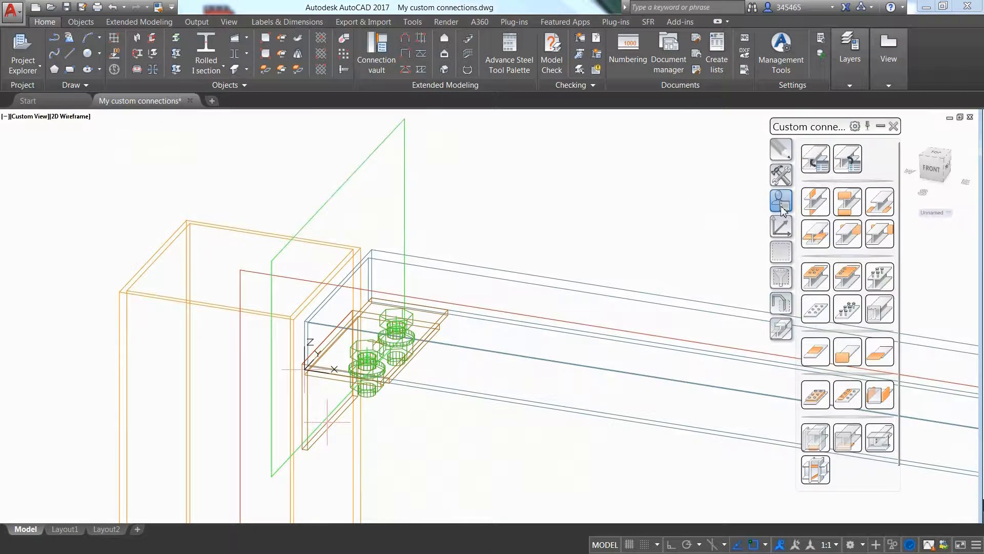
click(811, 163)
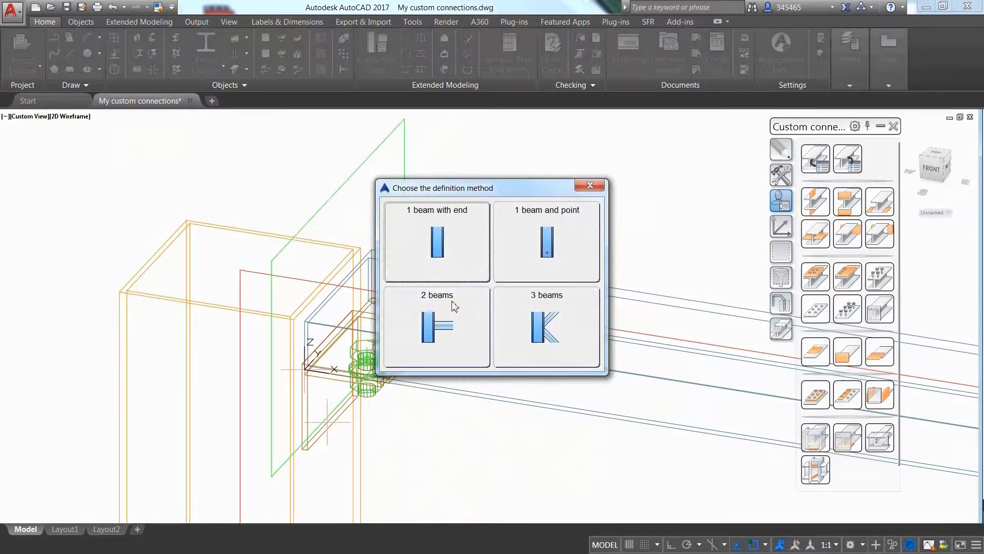
click(439, 321)
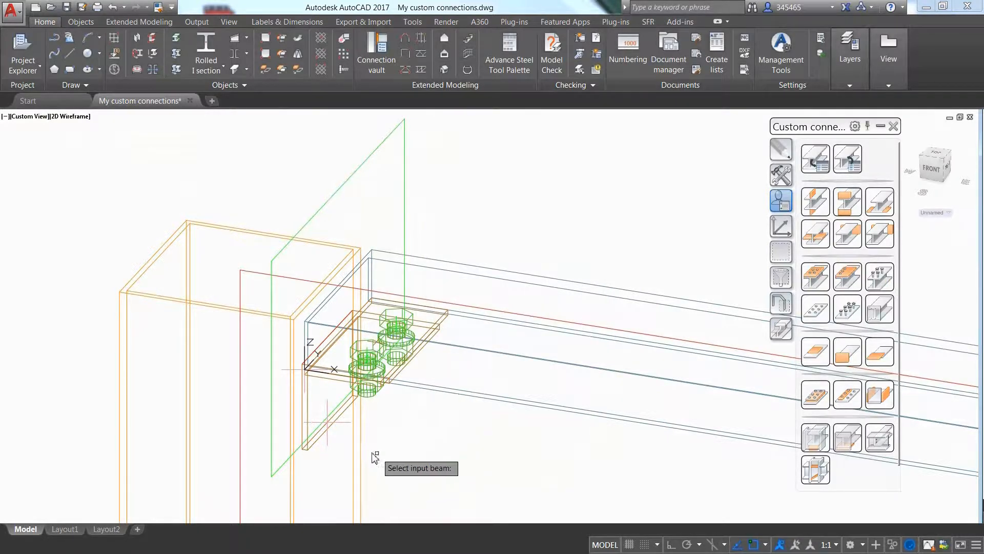
click(359, 452)
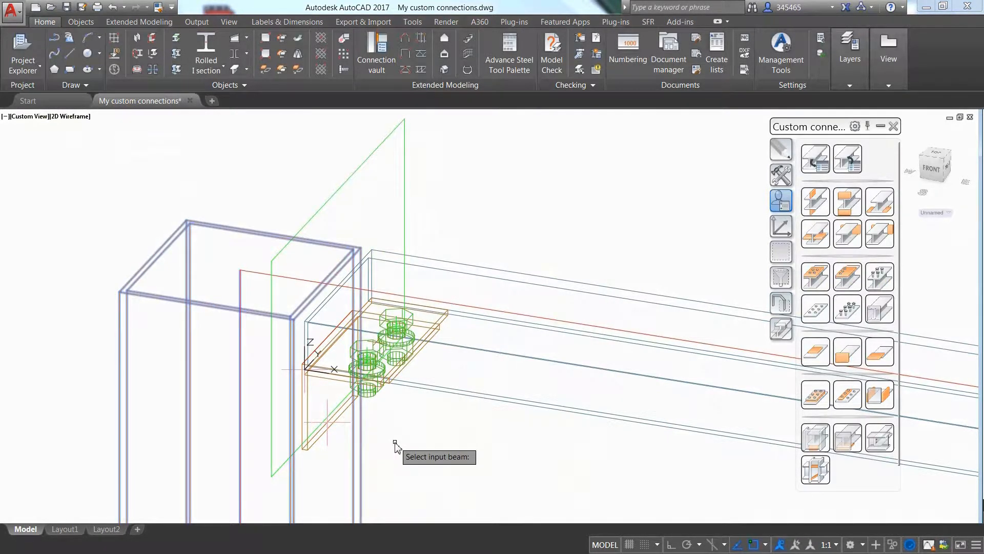
key(Return)
click(434, 389)
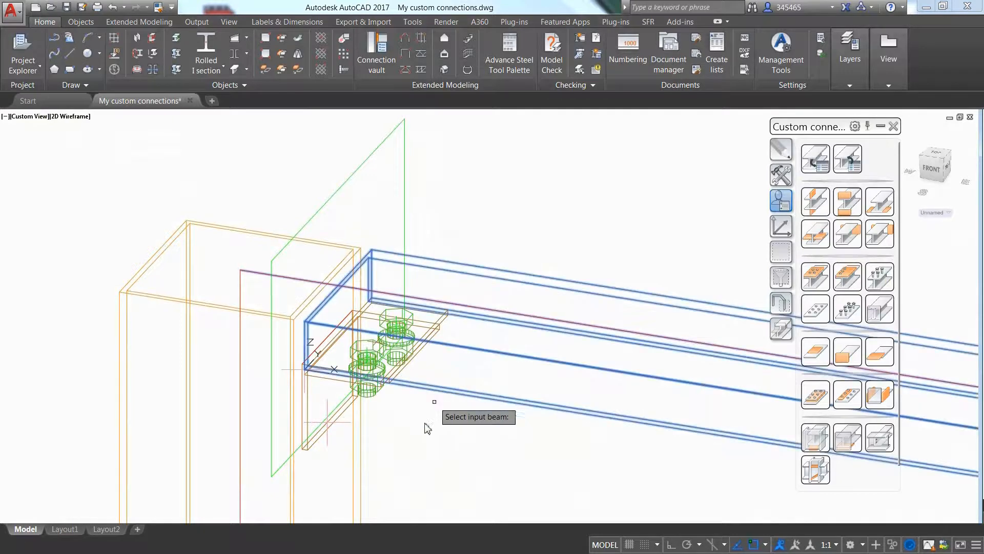
key(Return)
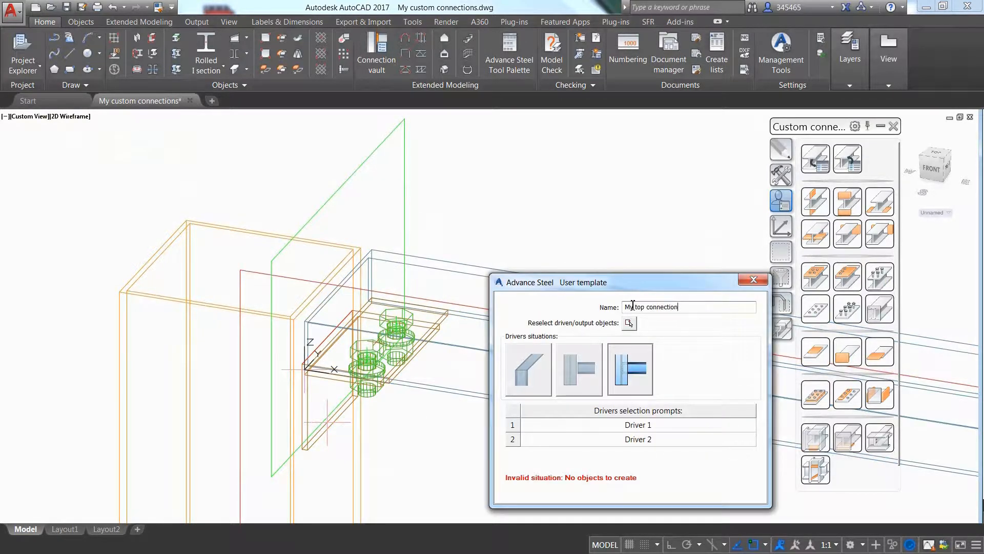
Set the driver prompts to "the column" and "the channel", and select the seat angle, plate, bolts and weld at the joint as output objects.
click(641, 424)
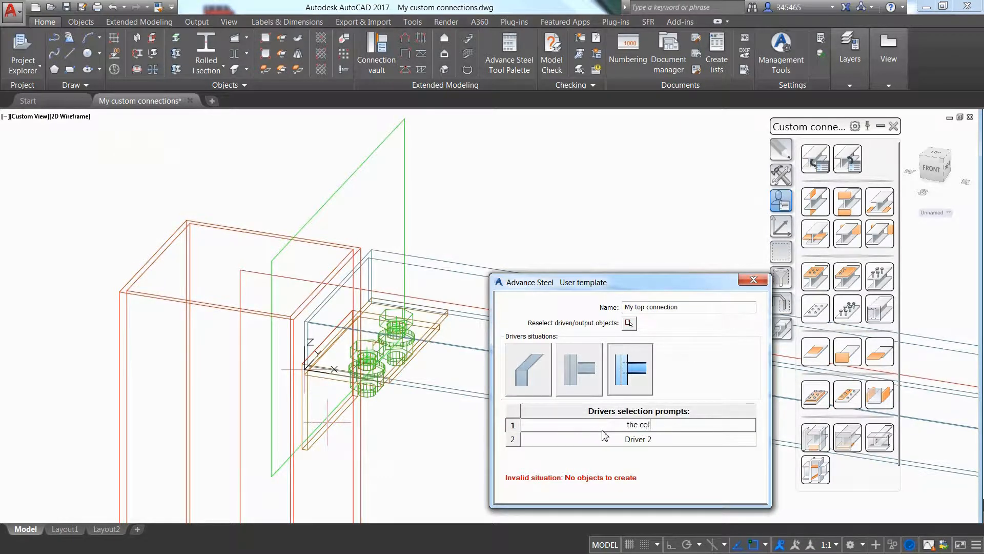
click(662, 442)
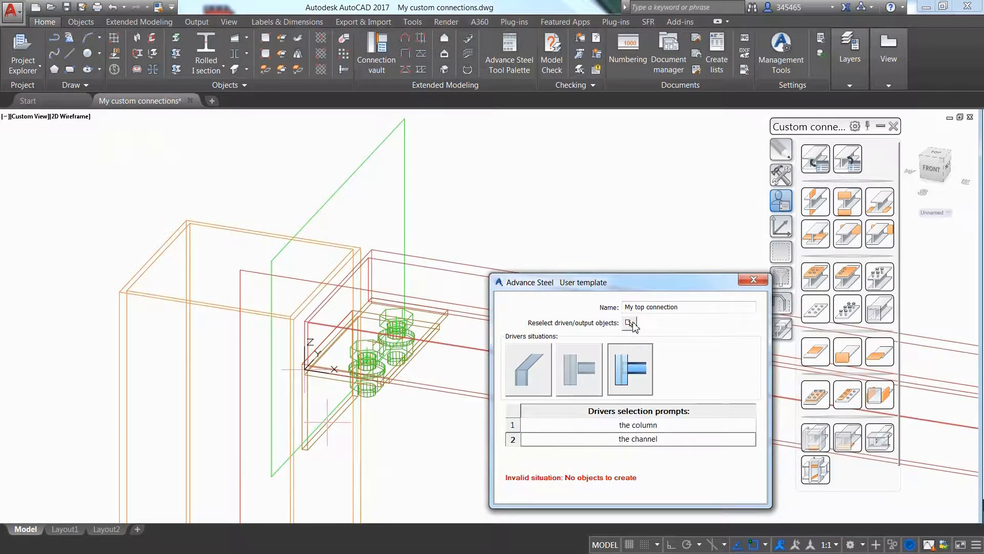
click(629, 323)
scroll(547, 304, down, 2)
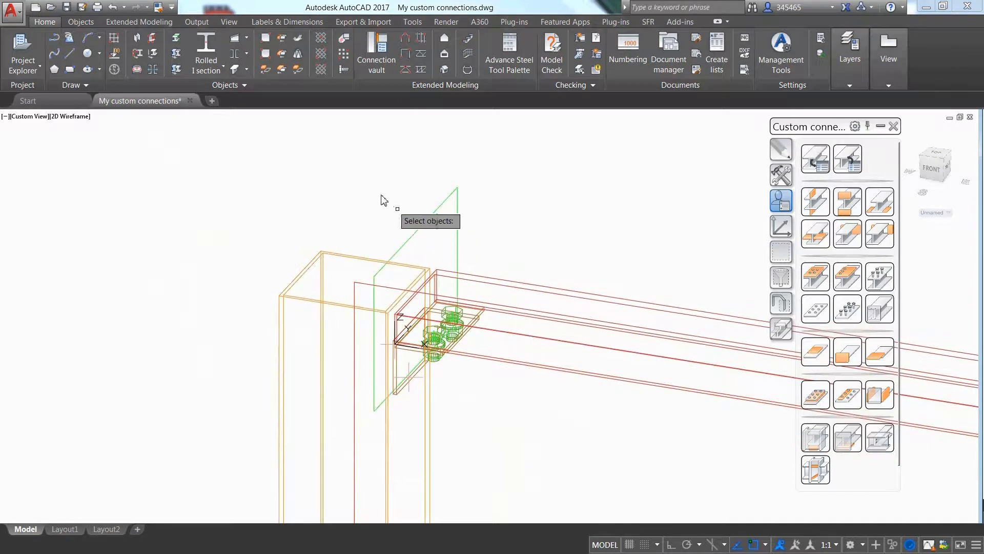
click(347, 166)
click(536, 434)
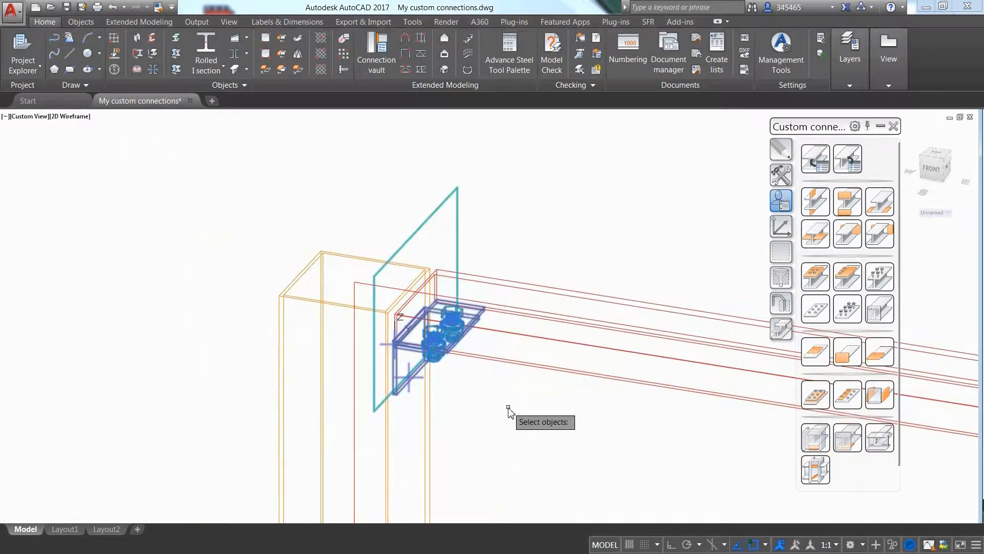
key(Return)
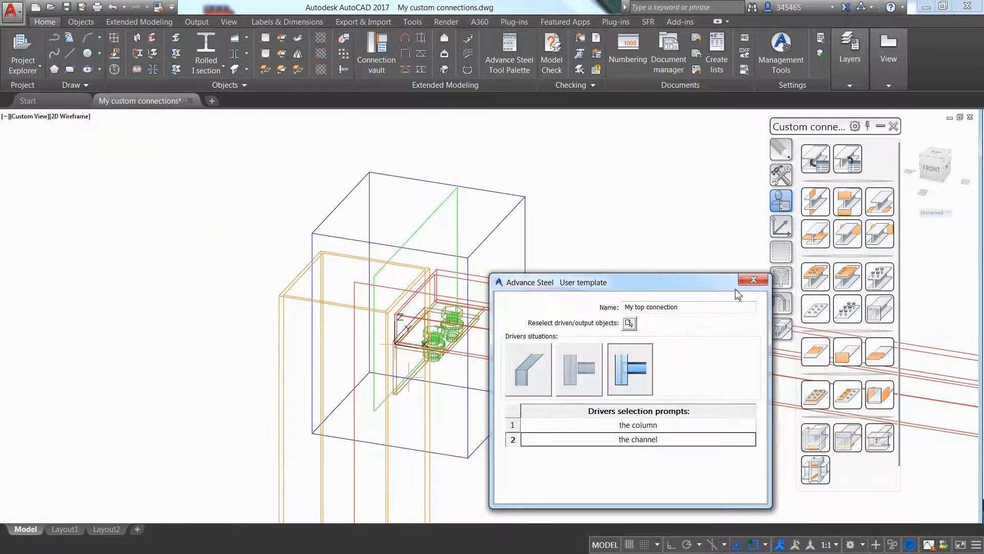
click(753, 280)
Switch the display to the Realistic visual style and examine the templated connection from a lower angle.
shift+middle_drag(589, 318, 574, 292)
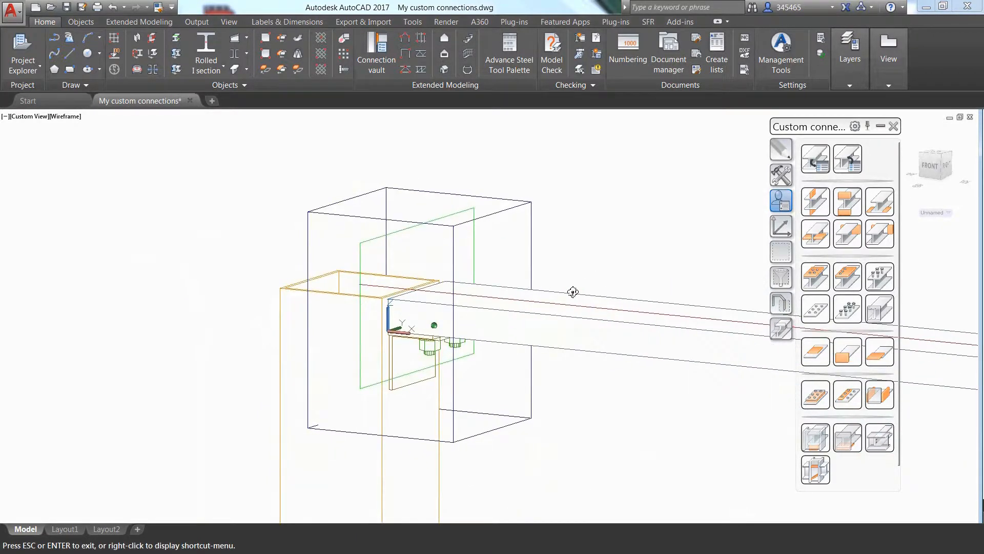
click(78, 118)
click(149, 180)
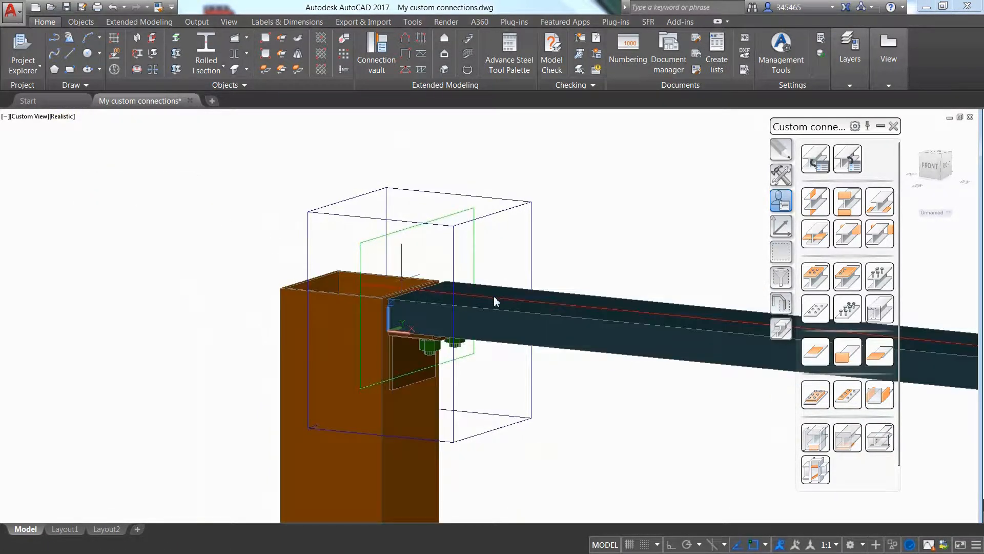
mouse_move(488, 313)
shift+middle_down()
mouse_move(433, 325)
mouse_move(275, 241)
mouse_move(211, 171)
mouse_move(142, 200)
mouse_move(439, 330)
mouse_move(503, 277)
mouse_move(485, 222)
mouse_move(501, 330)
mouse_move(488, 306)
shift+middle_up()
Save the drawing over the existing My custom connections.dwg in the ConnectionTemplates folder.
key(ctrl+shift+s)
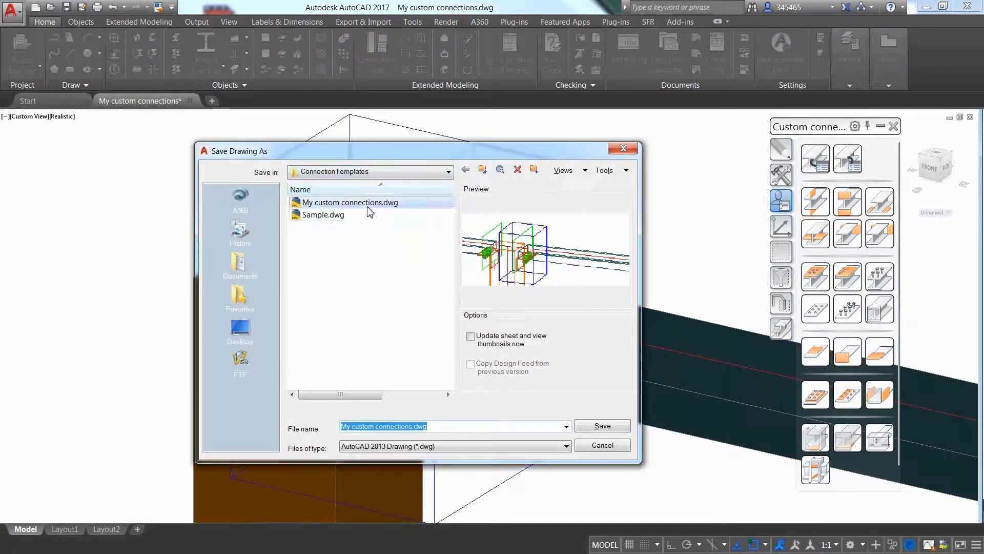
click(367, 203)
click(600, 427)
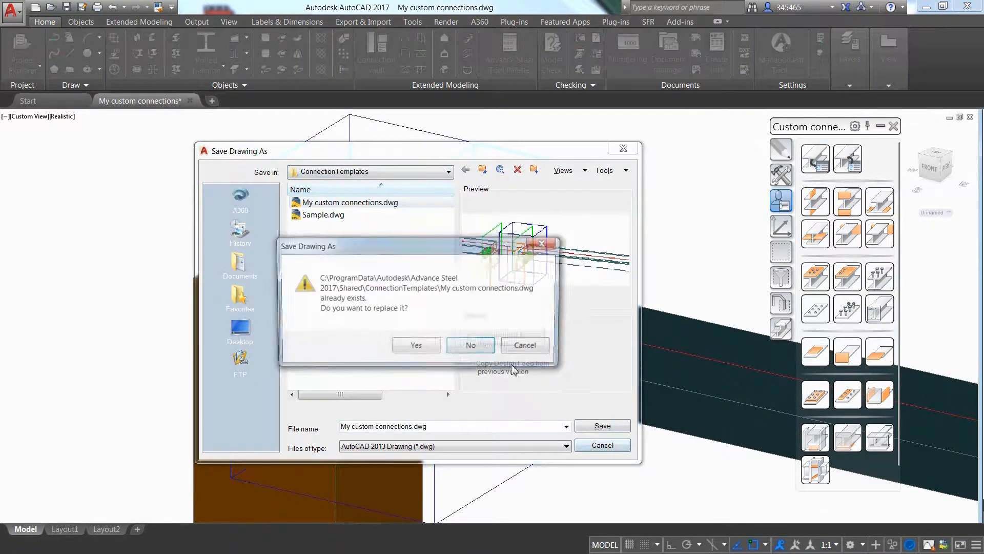
click(409, 345)
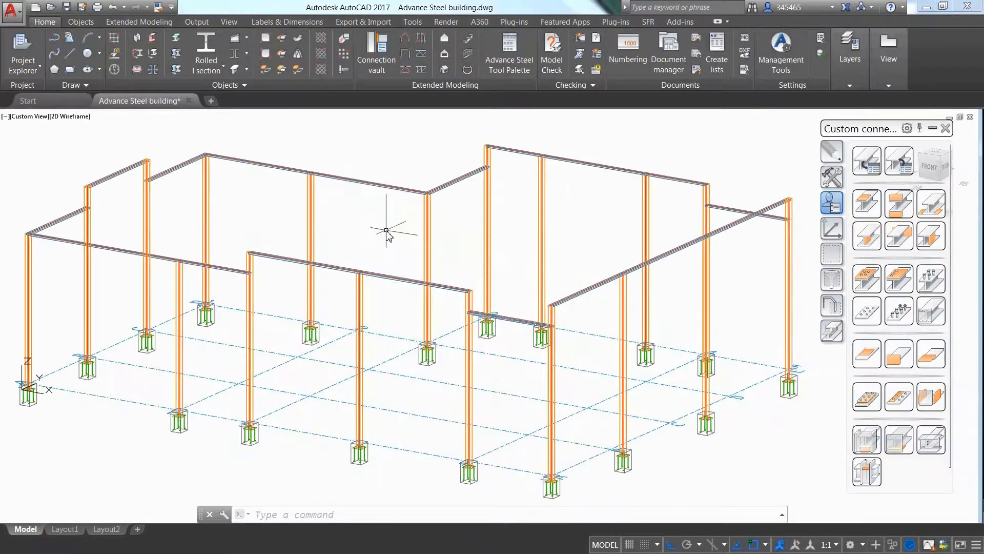
Insert the "My top connection" template in the Advance Steel building drawing between an intermediate column and the channel on its right side.
scroll(308, 174, up, 8)
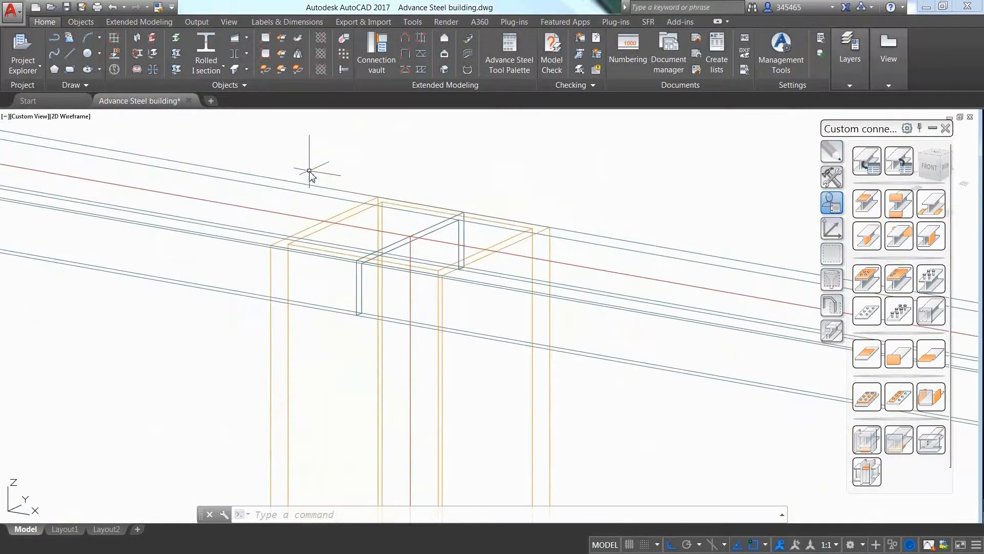
click(895, 163)
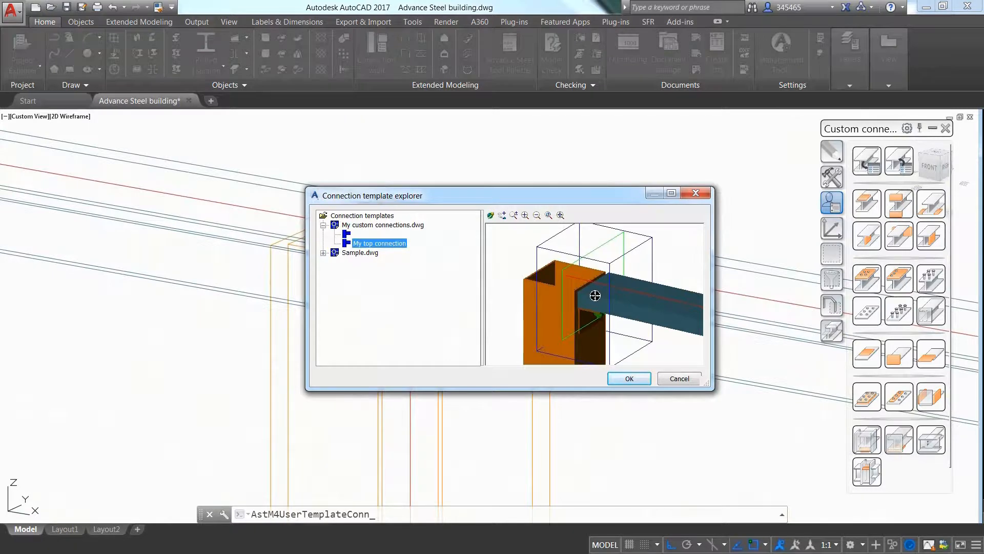
click(630, 379)
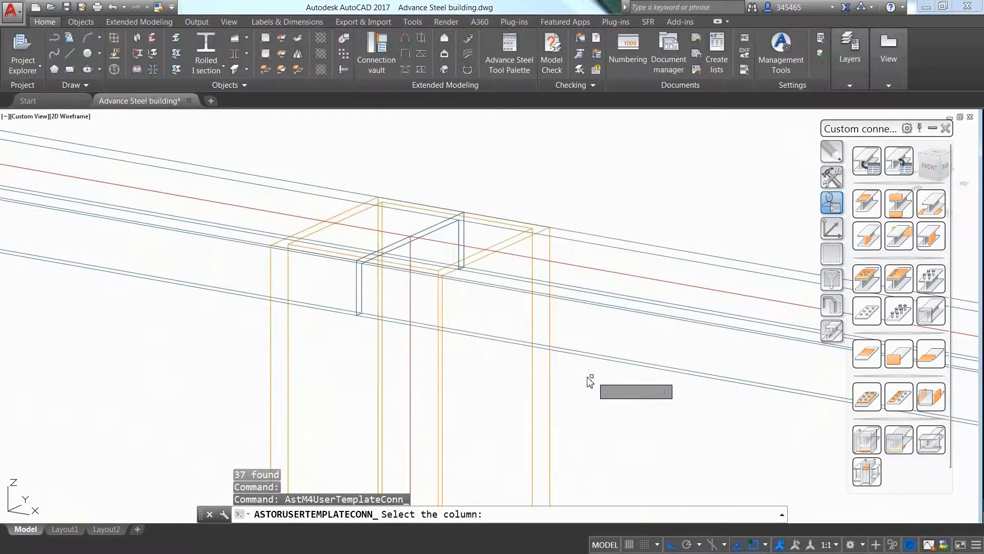
click(549, 376)
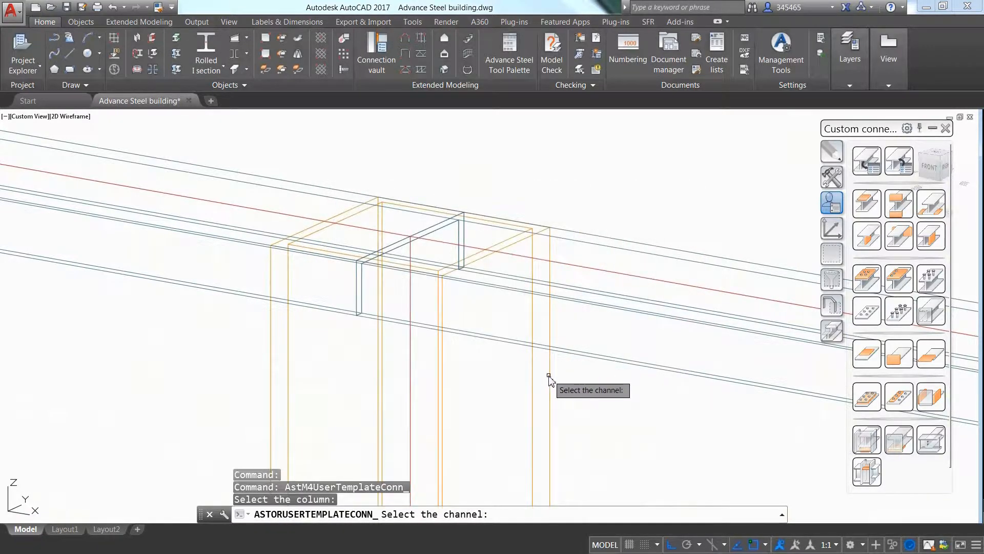
click(569, 357)
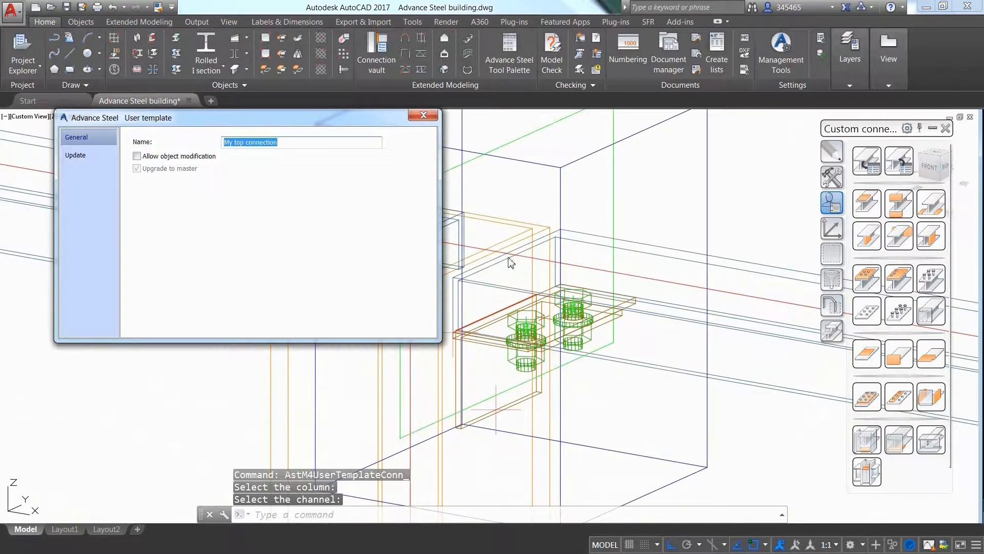
Insert the "My top connection" template again, between the same column and the channel on its opposite, left side.
click(427, 119)
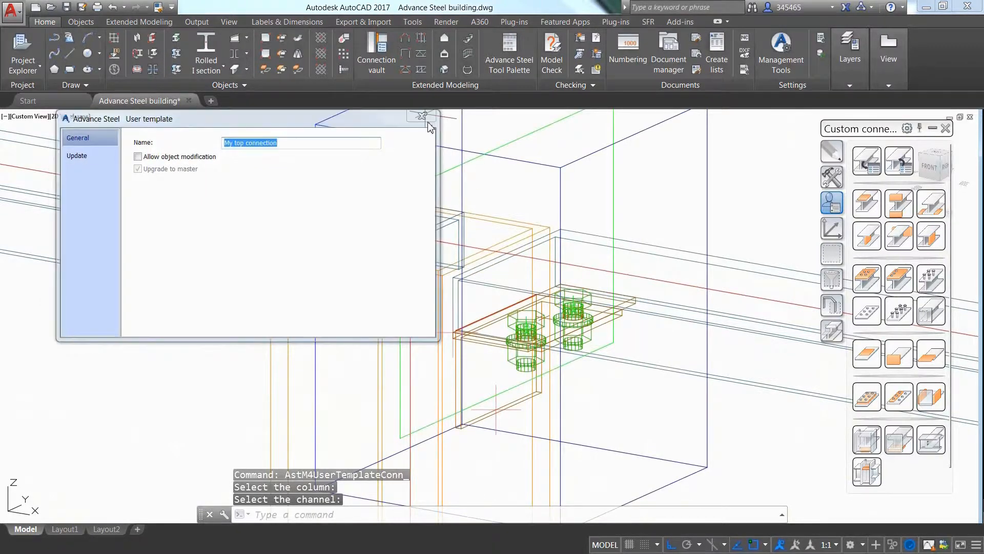
click(887, 174)
click(396, 246)
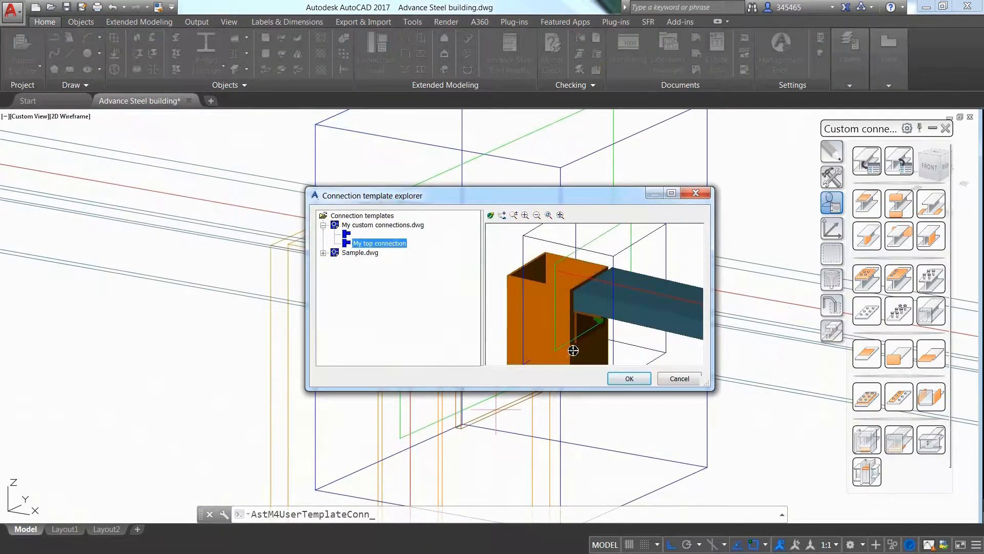
click(620, 382)
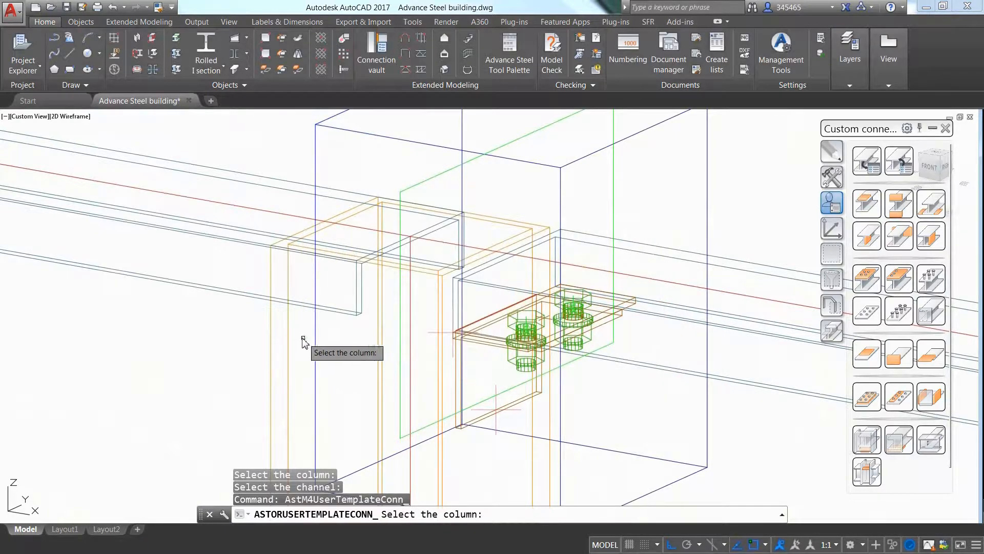
click(288, 336)
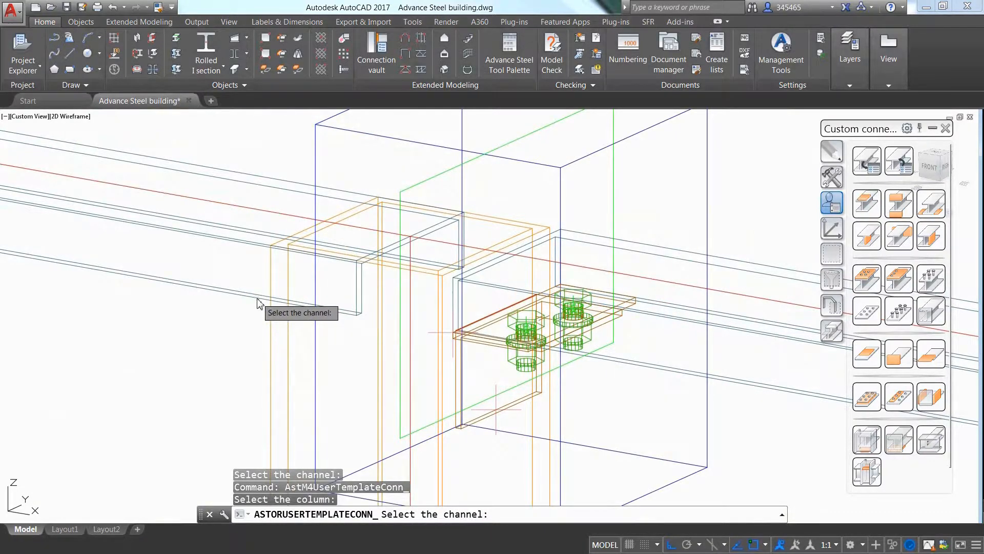
click(260, 303)
click(423, 116)
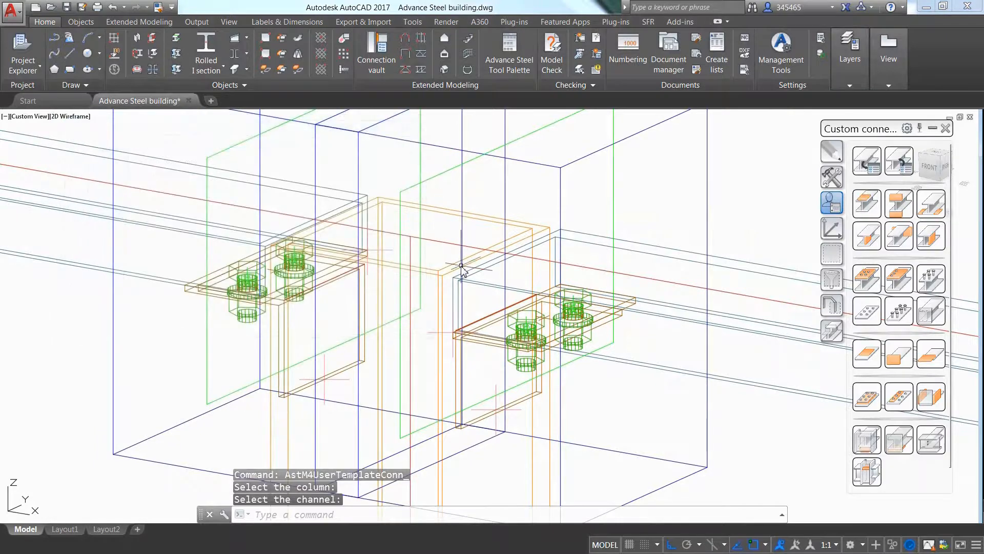
Switch the display to the Realistic visual style and examine both connections at the column top.
scroll(462, 272, down, 3)
click(76, 116)
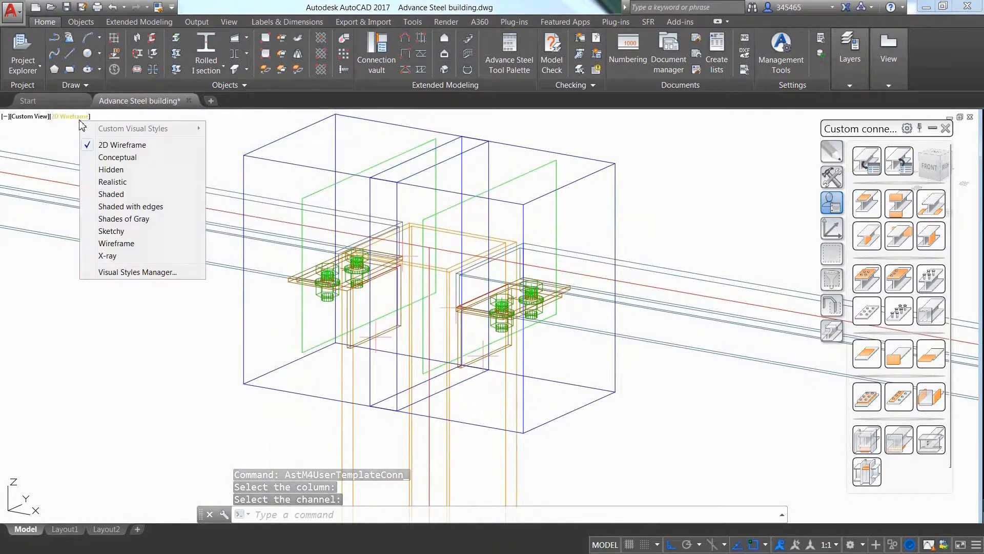
click(123, 181)
shift+middle_drag(411, 312, 484, 332)
shift+middle_drag(486, 350, 474, 357)
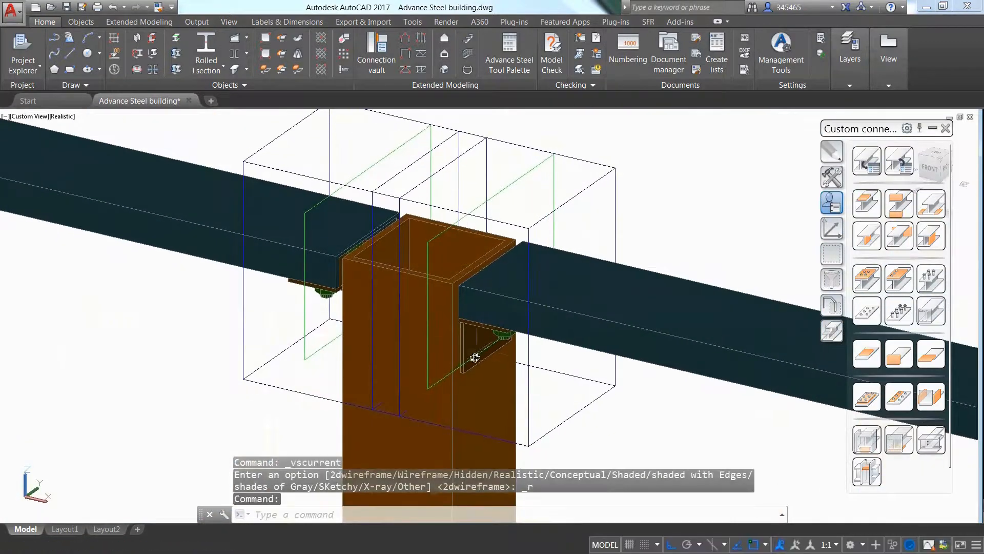
Start copying the left connection to multiple joints, using its connection box as source and the seven columns along the rear side as first input.
click(318, 399)
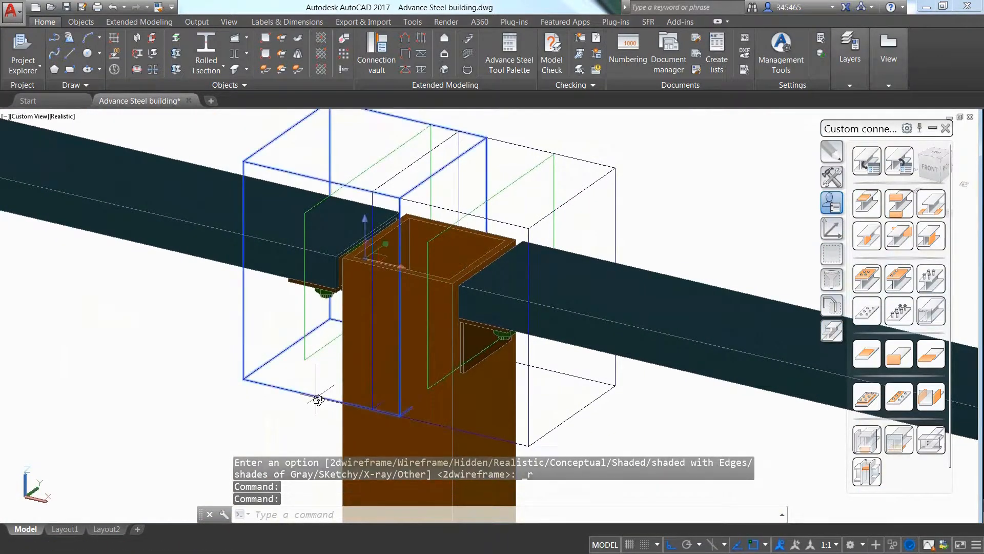
click(831, 178)
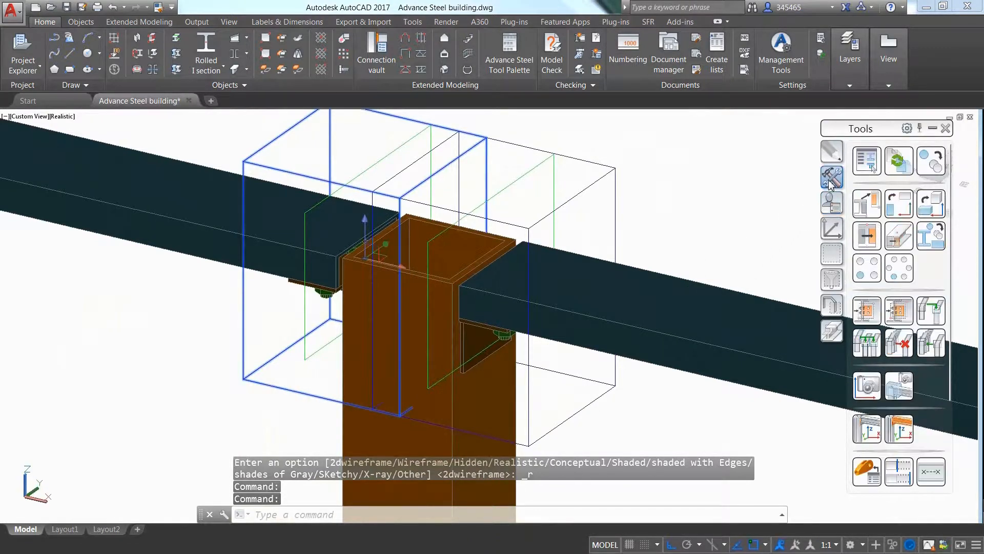
click(898, 313)
scroll(559, 284, down, 8)
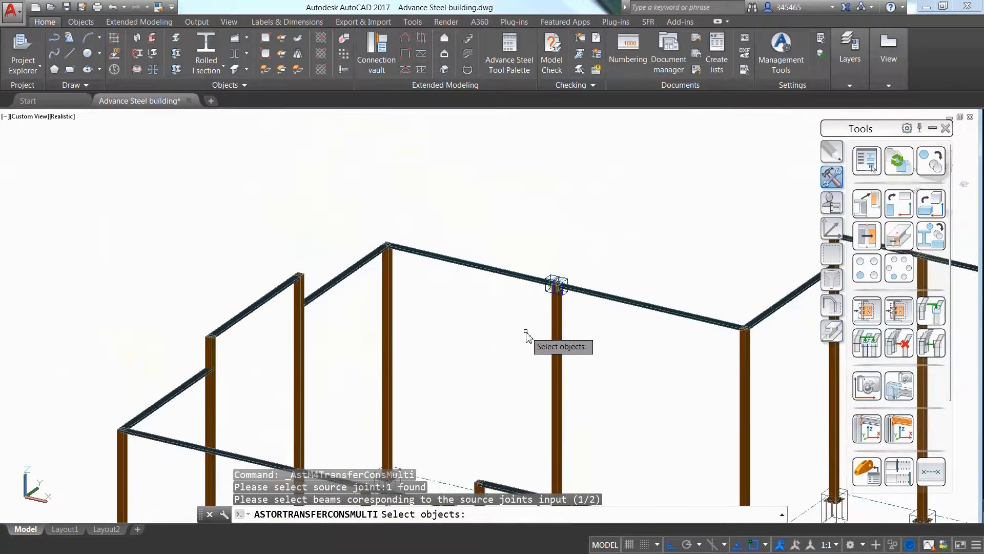
middle_drag(518, 328, 355, 241)
scroll(354, 245, down, 3)
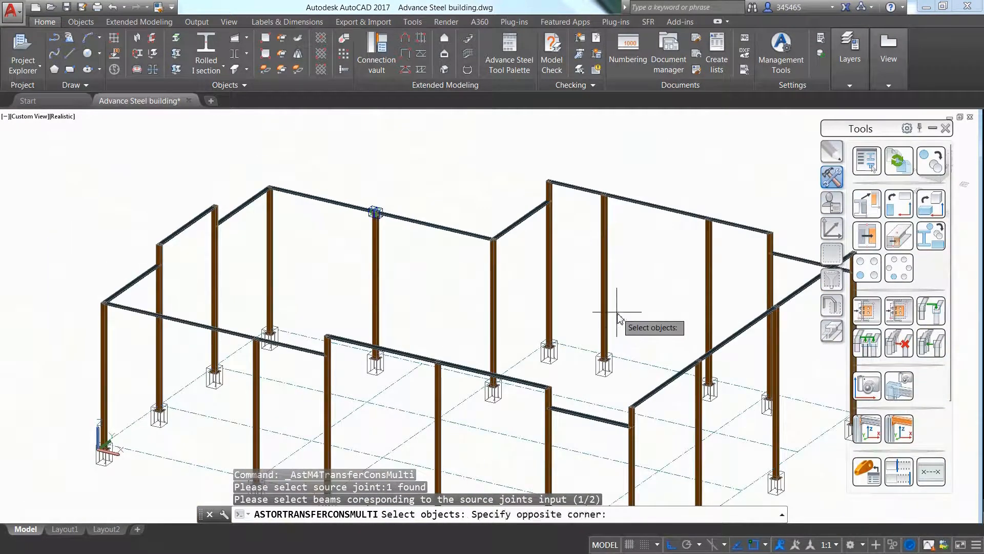
click(616, 311)
click(158, 282)
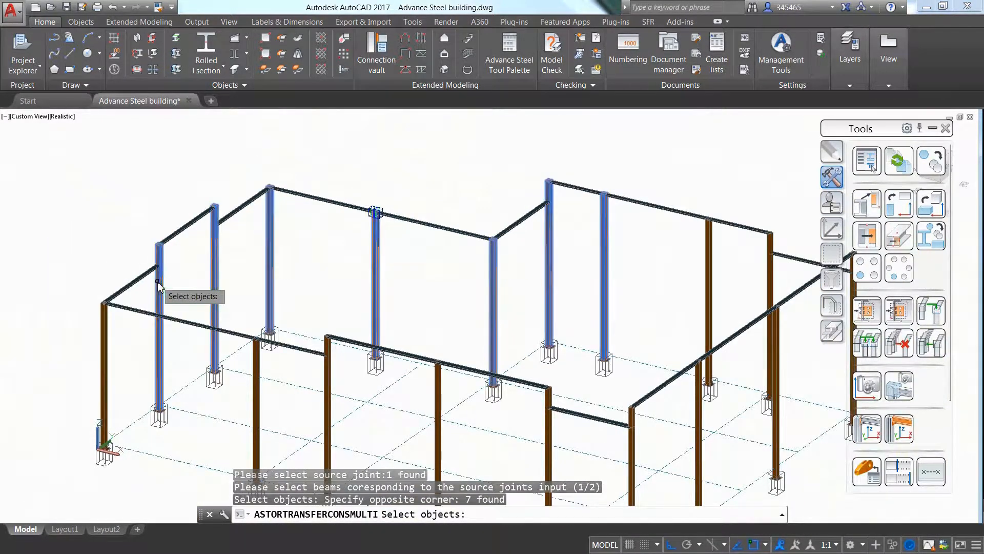
key(Return)
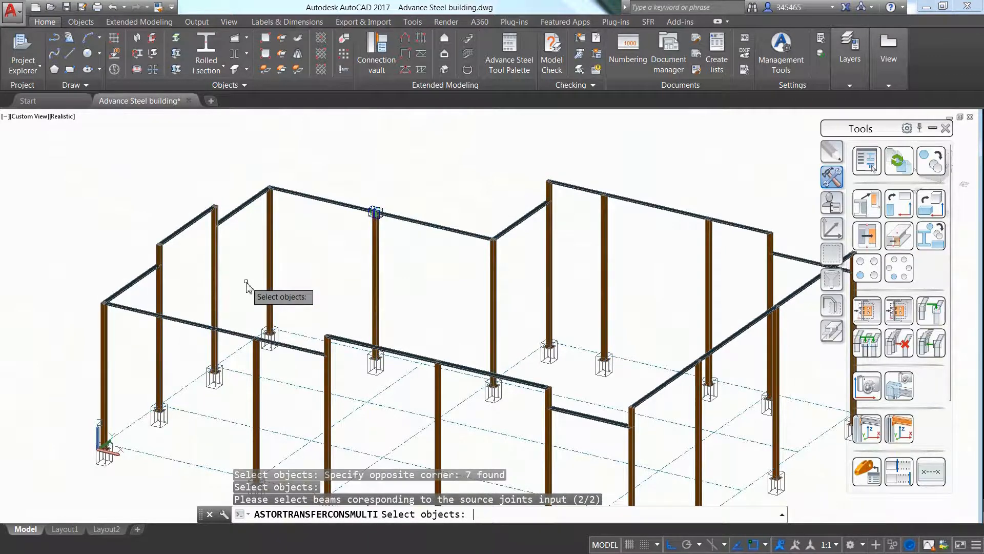
Select the six channels spanning between those rear columns as second input and create the copied connections.
click(187, 225)
click(246, 205)
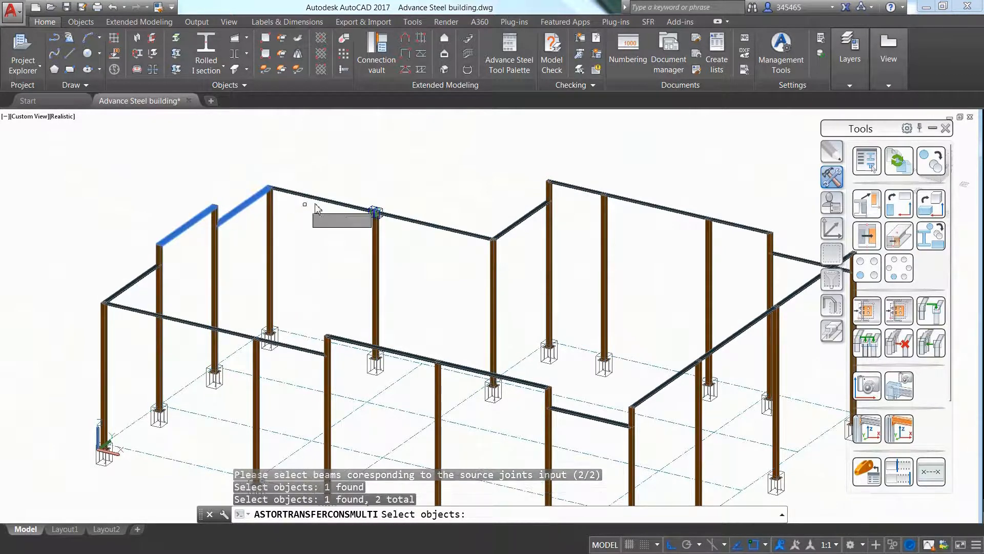
click(318, 198)
click(445, 227)
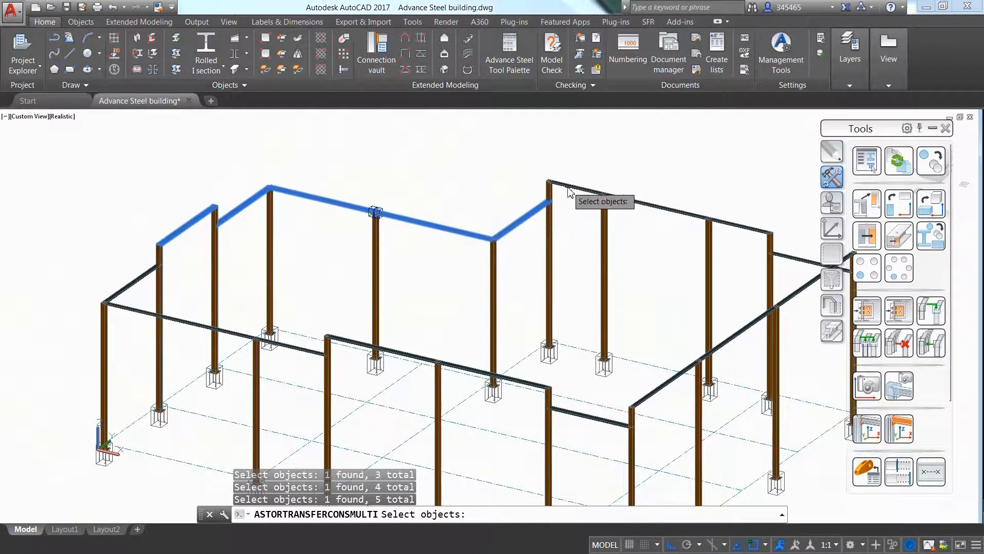
key(Return)
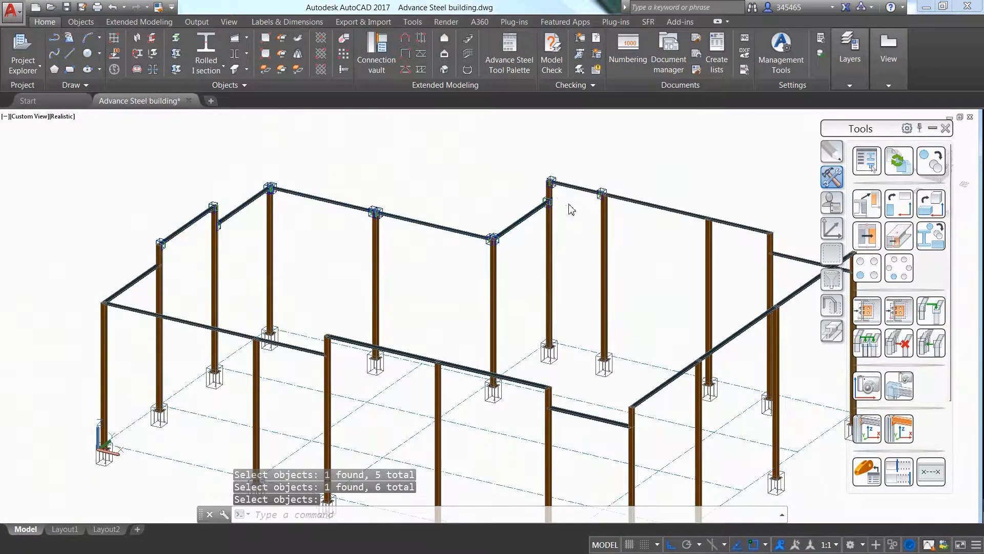
Examine the copied connections at the rear column tops, including the corner and stepped joints, and the whole building frame.
scroll(570, 209, up, 5)
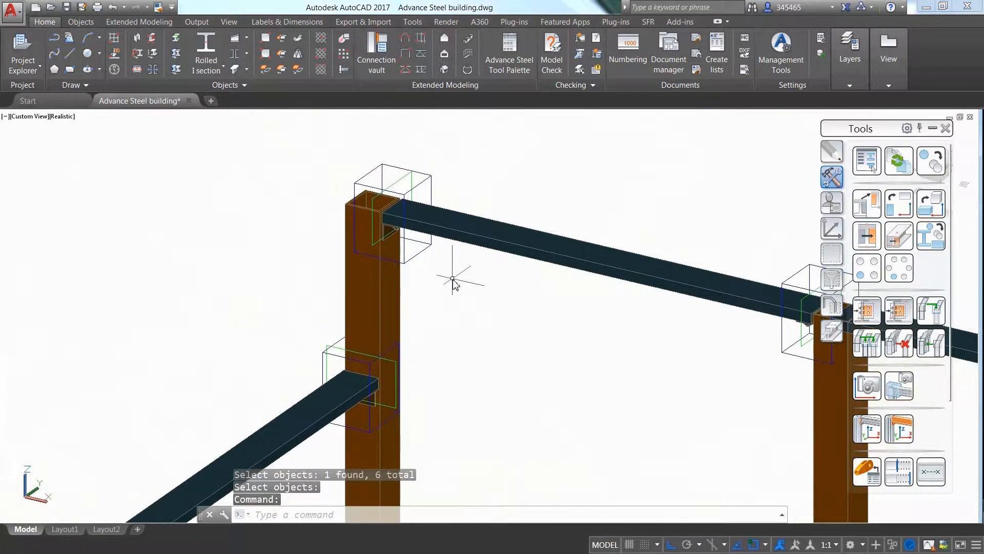
shift+middle_drag(452, 279, 485, 287)
scroll(486, 288, down, 6)
shift+middle_drag(382, 292, 608, 338)
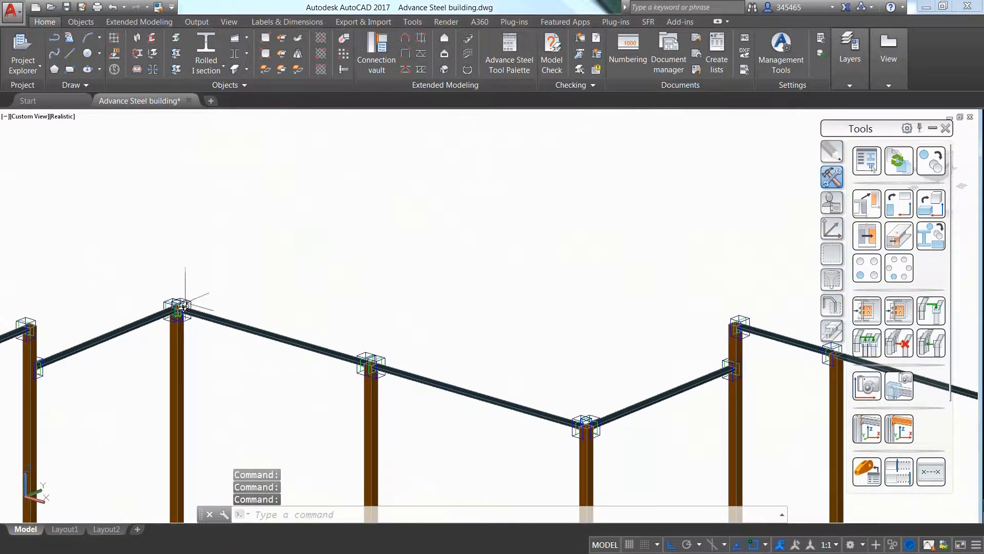
scroll(179, 308, up, 6)
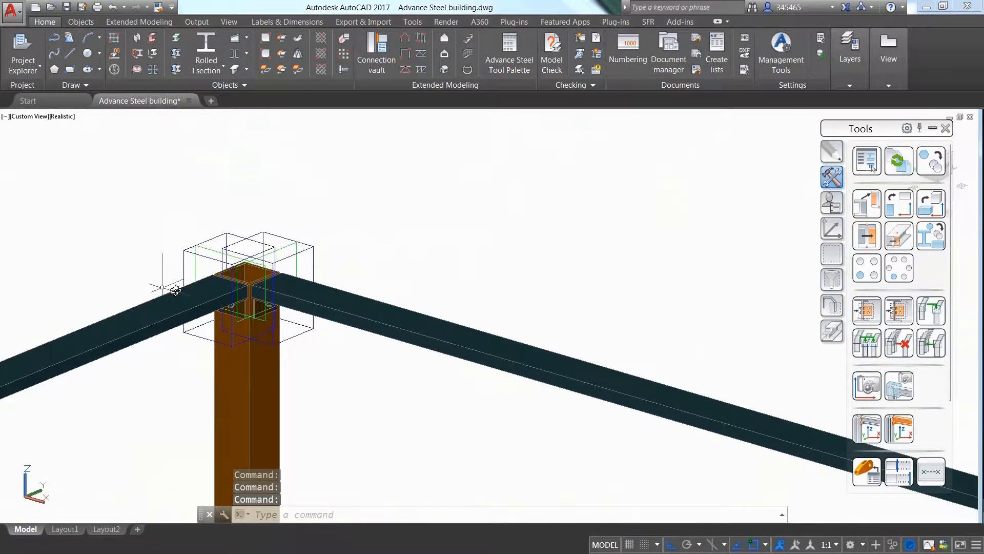
middle_drag(163, 288, 506, 259)
scroll(262, 275, down, 6)
scroll(182, 304, up, 7)
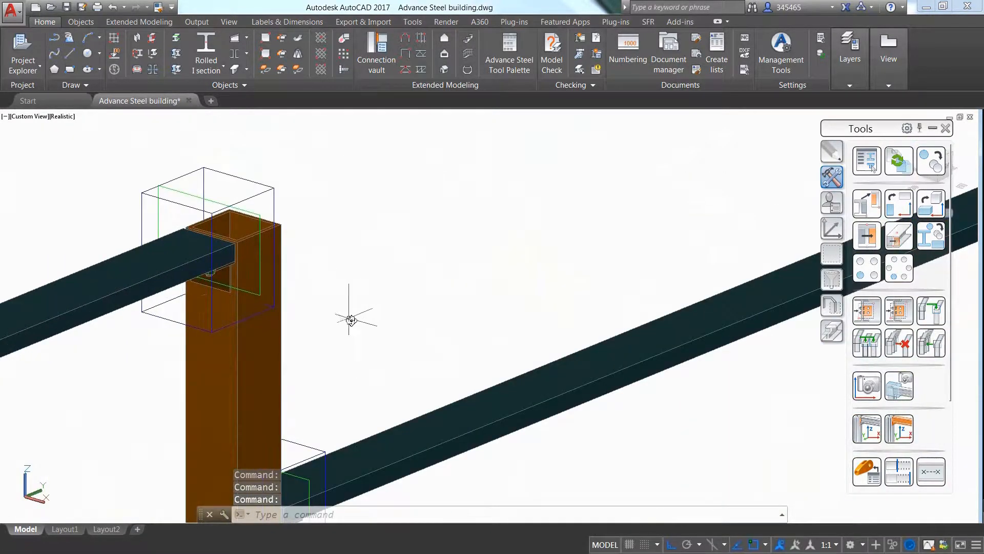
shift+middle_drag(351, 320, 271, 186)
scroll(340, 318, down, 6)
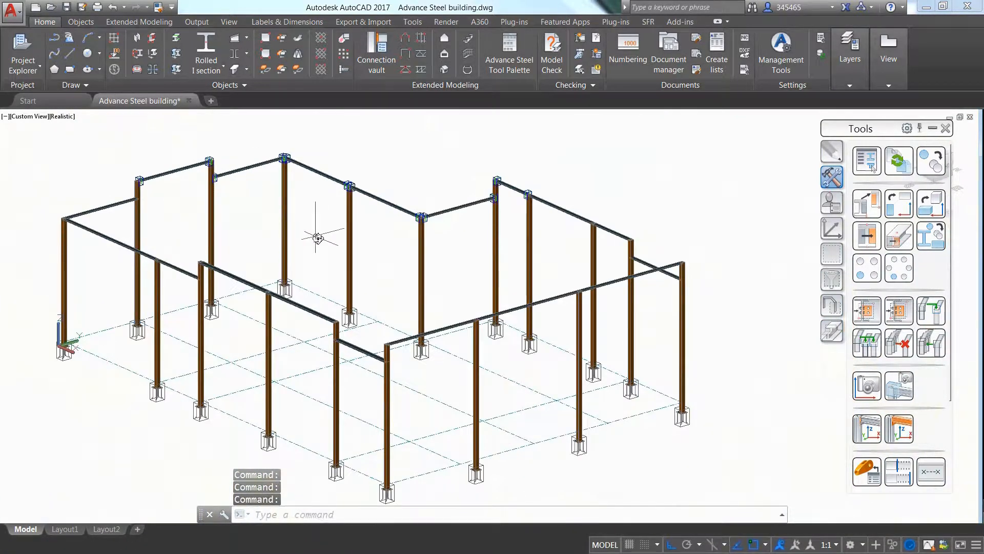